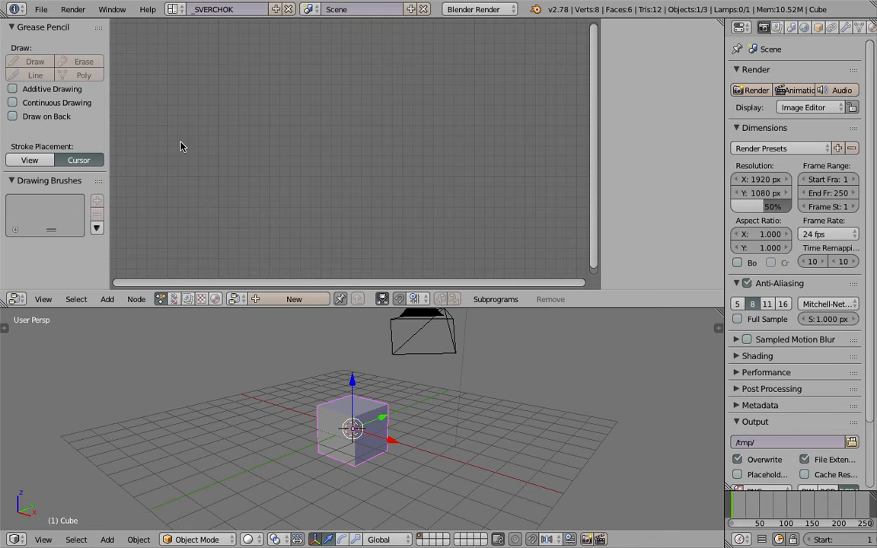
- Create a new Animation Nodes tree and display its Animation Nodes settings
left_click(294, 300)
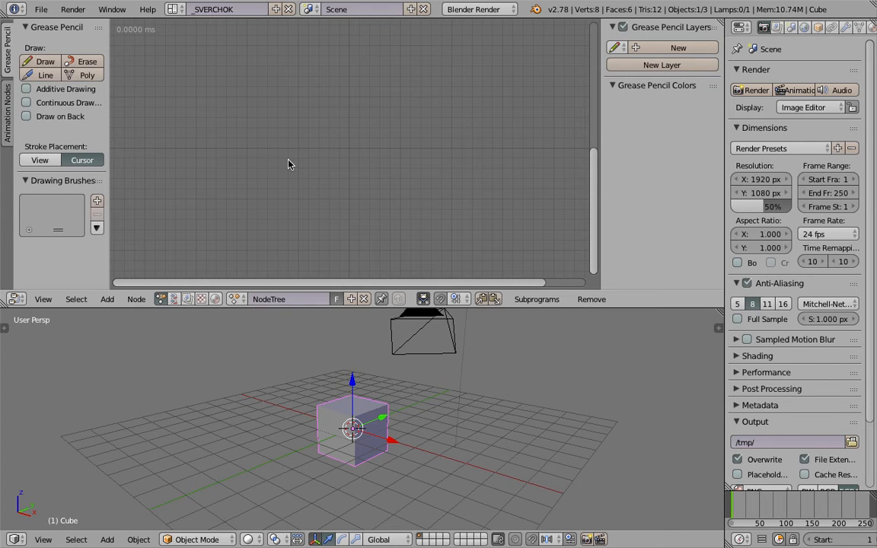
left_click(8, 112)
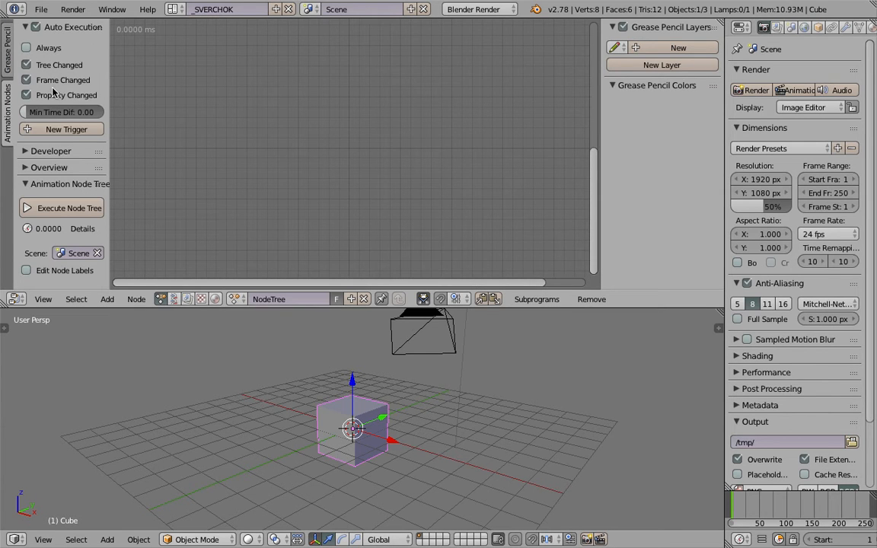
- Delete every object in the scene and collapse the node editor's Grease Pencil layers sidebar
middle_click_drag(370, 313, 472, 384)
key("a")
key("a")
key("x")
left_click(438, 373)
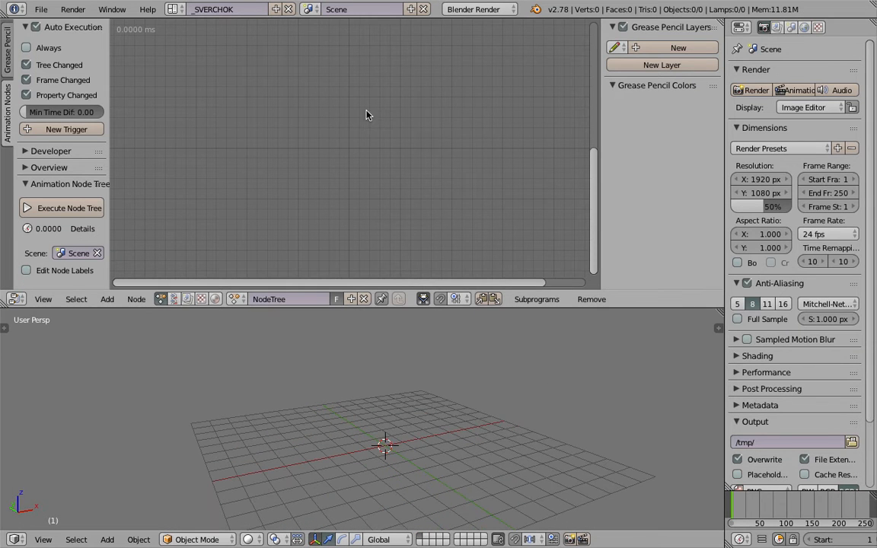
left_click_drag(602, 88, 750, 112)
middle_click_drag(423, 358, 452, 367)
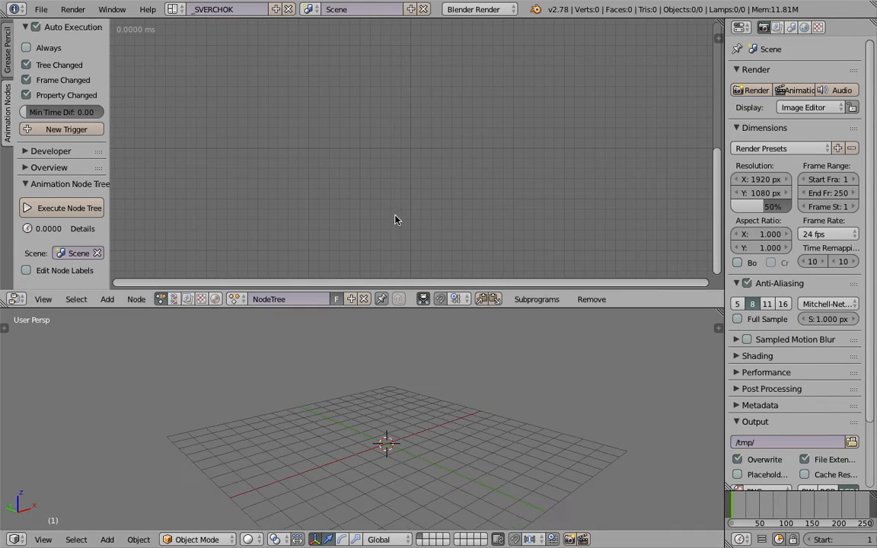
key("shift+a")
left_click(373, 123)
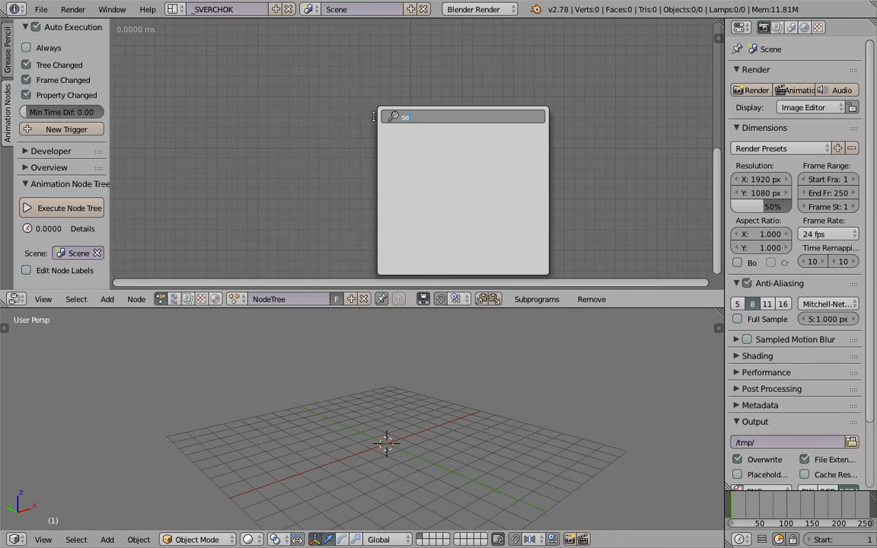
type("set")
key("Escape")
- Add a Bone Info node to the node tree and widen it so its fields are readable
key("shift+a")
left_click(363, 121)
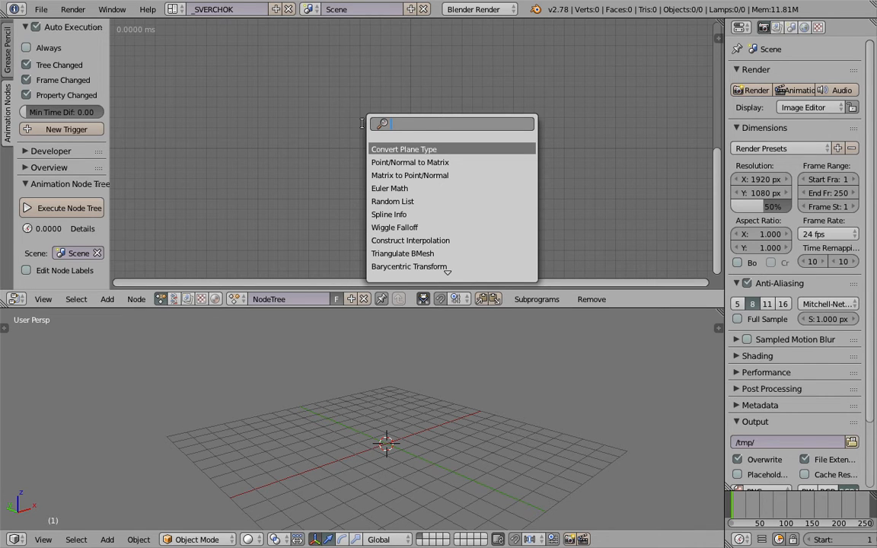
type("bone i")
key("Return")
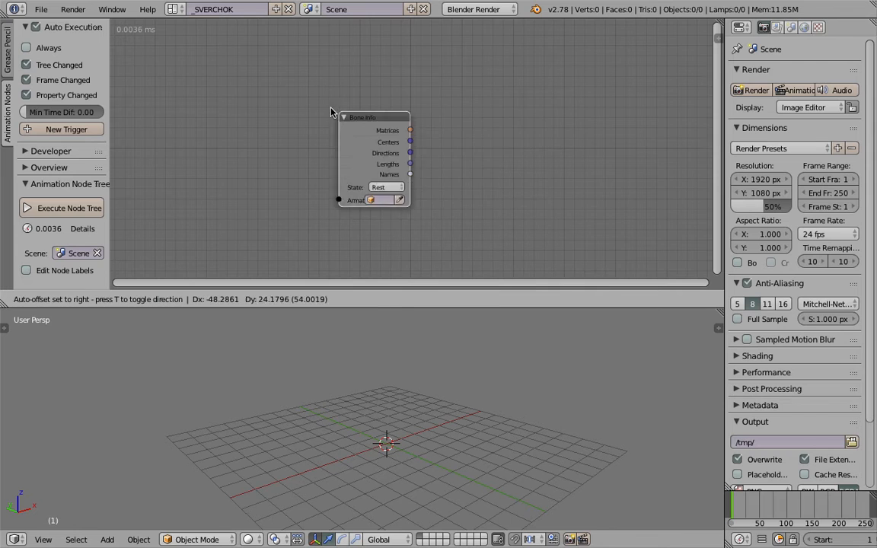
left_click(310, 112)
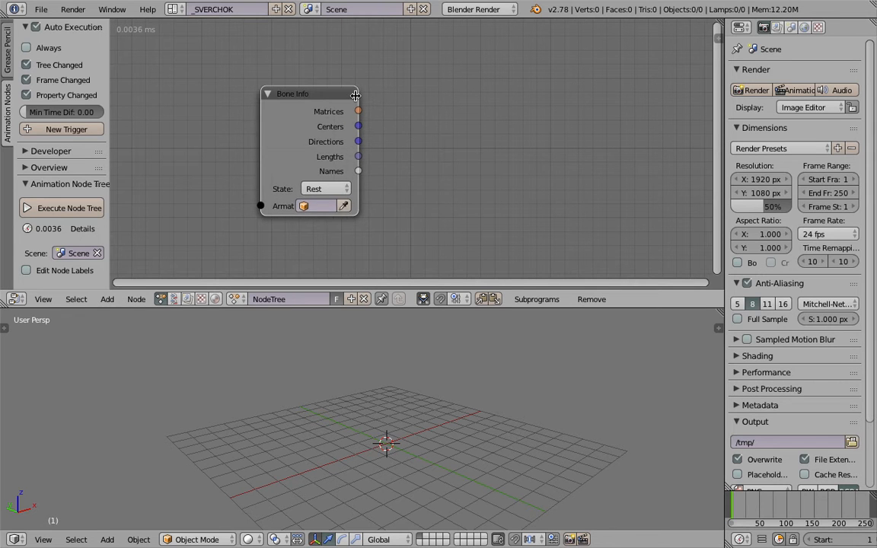
left_click_drag(364, 94, 413, 92)
- Start a Motion Capture (.bvh) import and open the Female1_bvh folder in Downloads
left_click(40, 9)
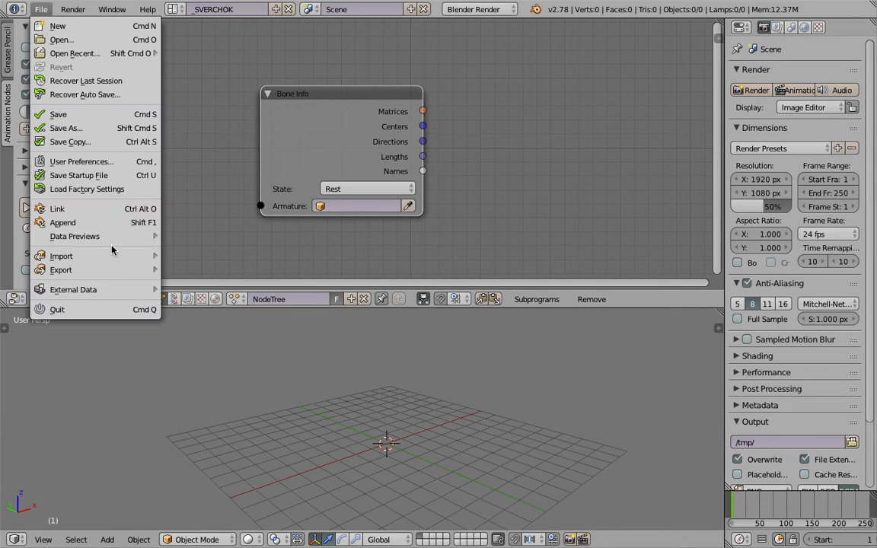
mouse_move(110, 256)
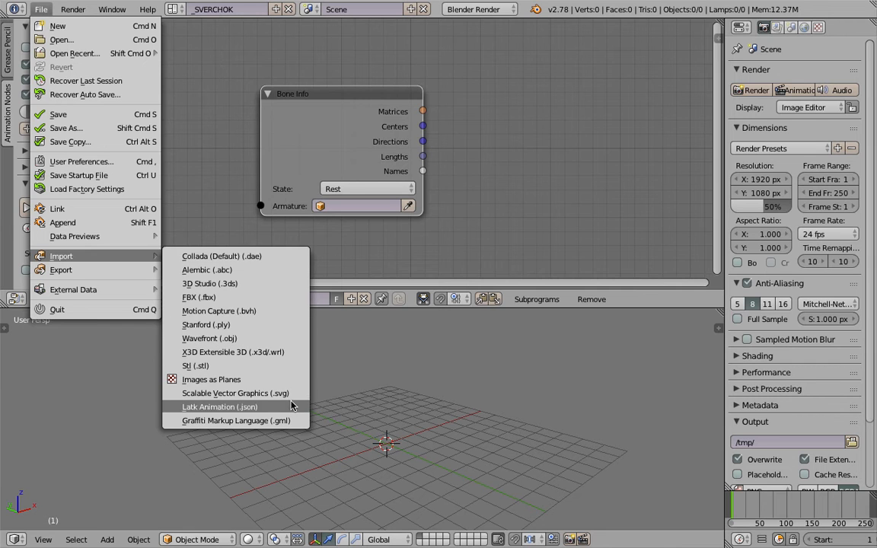
left_click(266, 312)
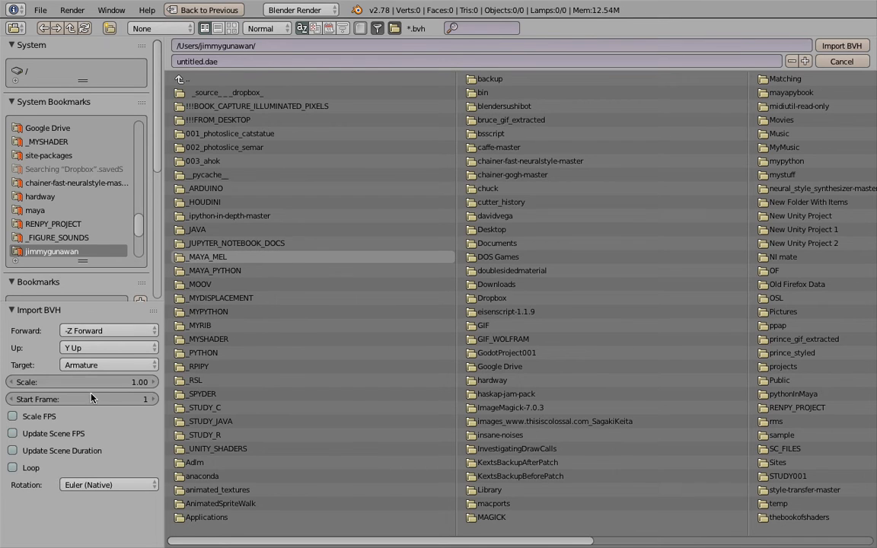
scroll(94, 222, "down", 5)
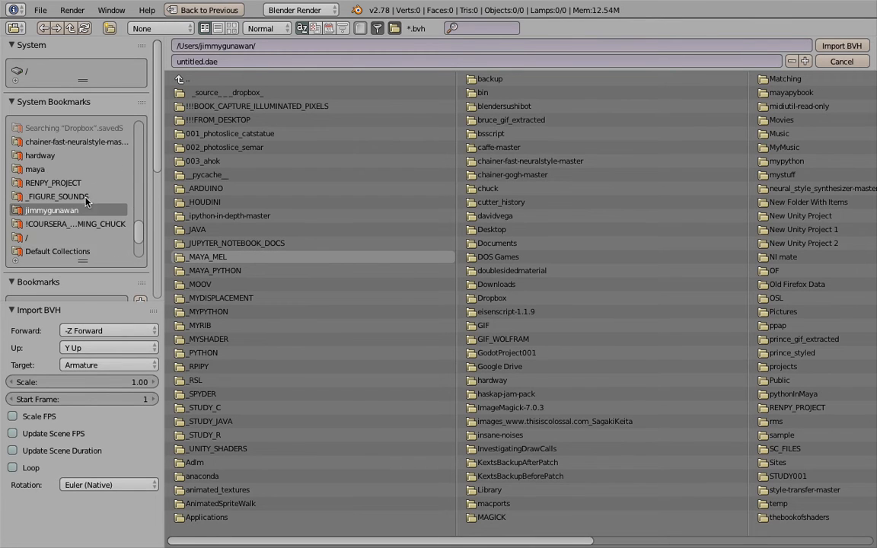
left_click_drag(138, 245, 138, 131)
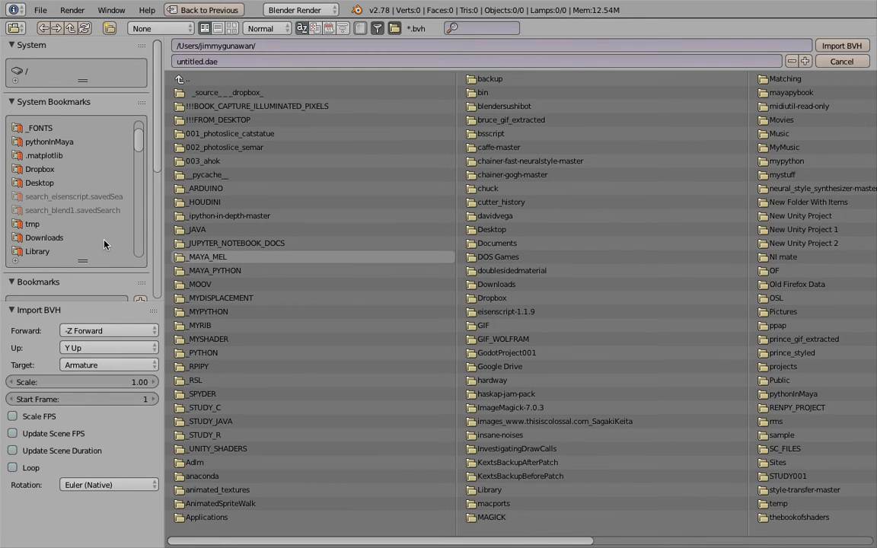
left_click(68, 237)
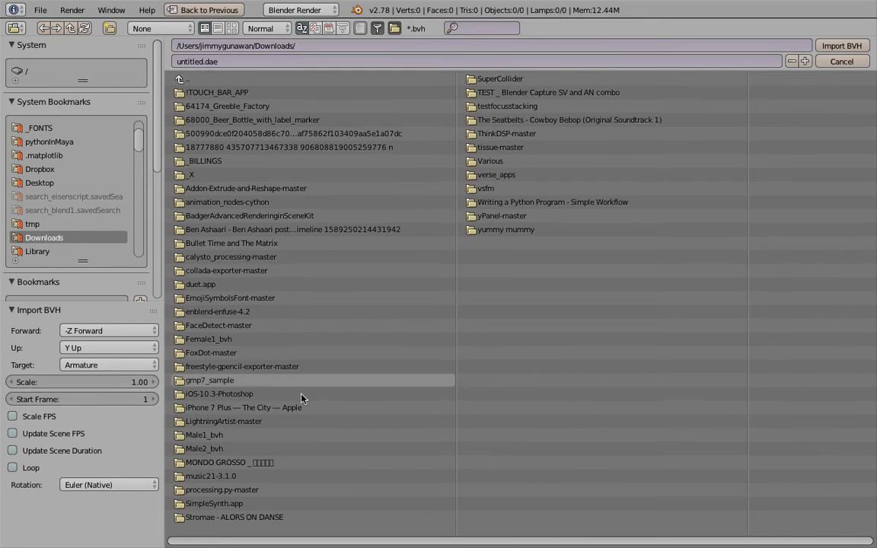
left_click(259, 340)
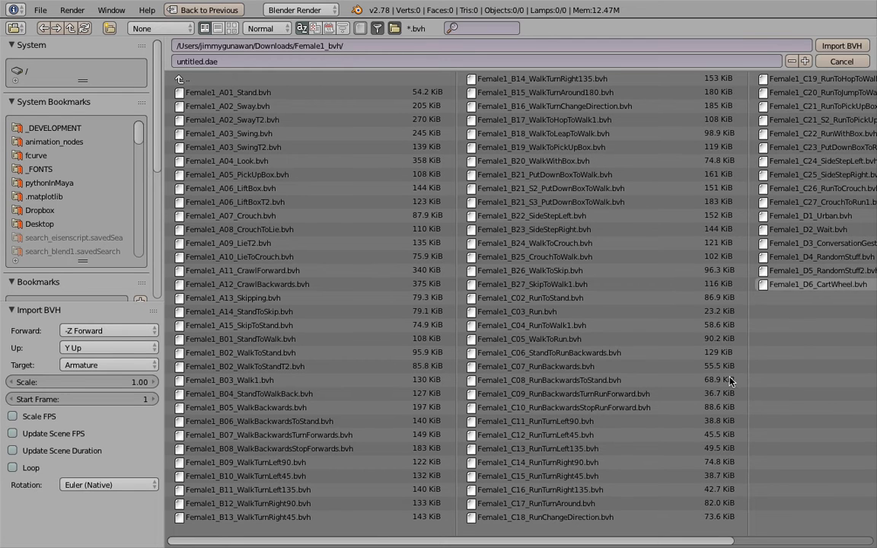
- Import Female1_D4_RandomStuff.bvh with Scale FPS enabled and a scale of 0.1
left_click_drag(624, 543, 698, 492)
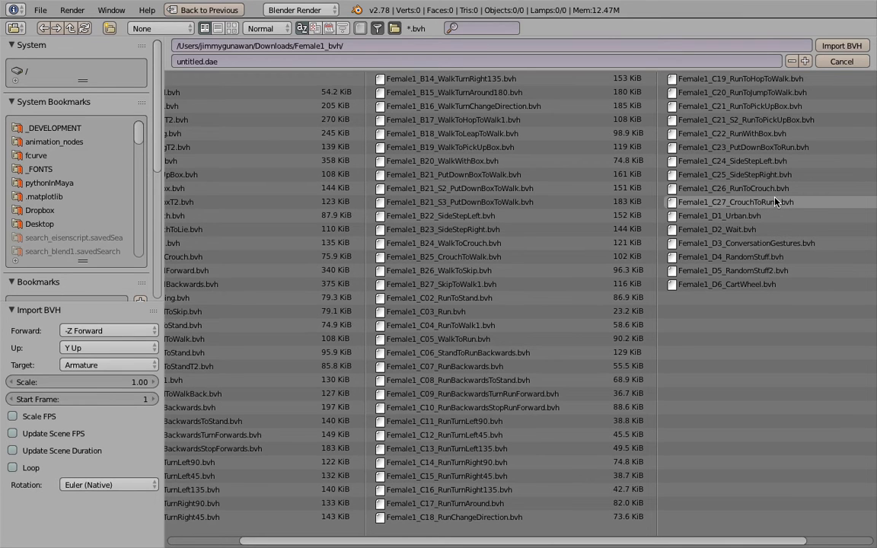
left_click(772, 257)
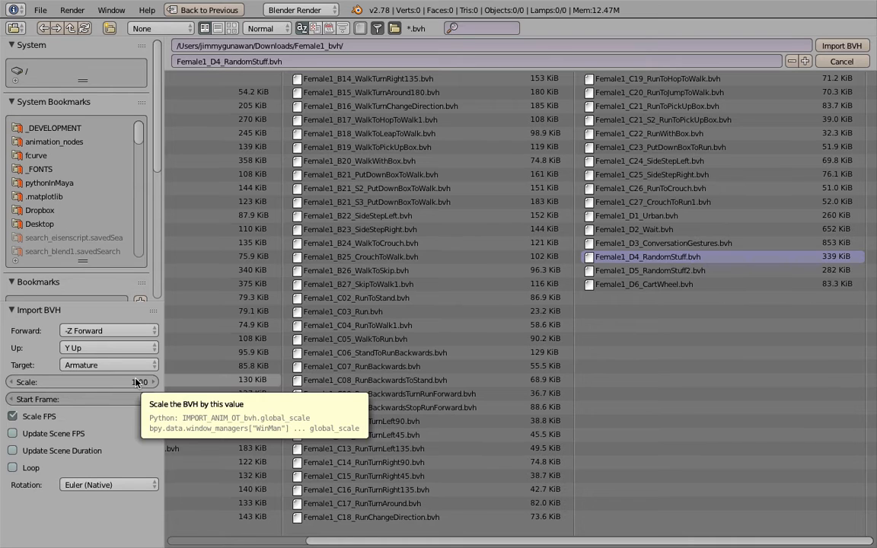
left_click(131, 381)
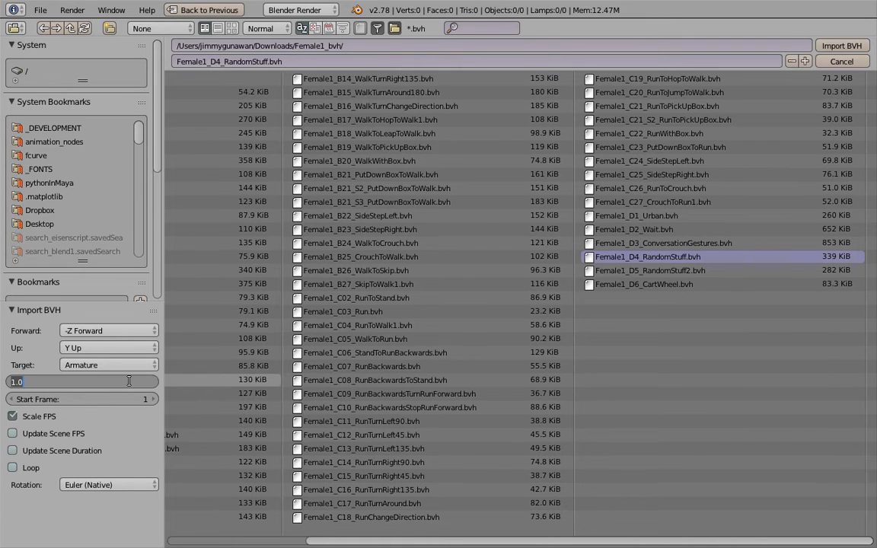
type("0.1")
left_click(842, 46)
left_click(842, 46)
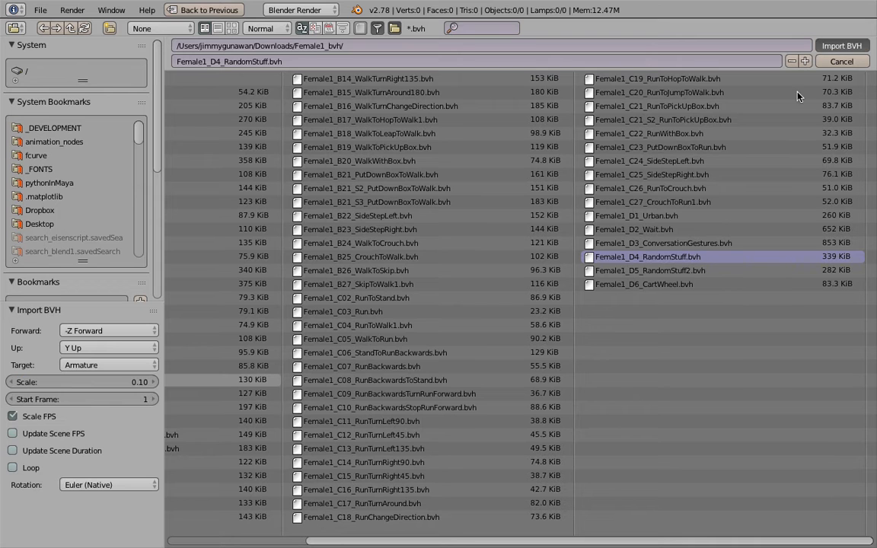
- Scrub through the timeline to preview the imported armature's motion from different angles
middle_click_drag(436, 381, 364, 428)
scroll(387, 364, "down", 6)
left_click_drag(738, 502, 764, 524)
middle_click_drag(468, 423, 513, 412)
- Save the scene to the Desktop as boneinfo_two_001.blend
key("ctrl+s")
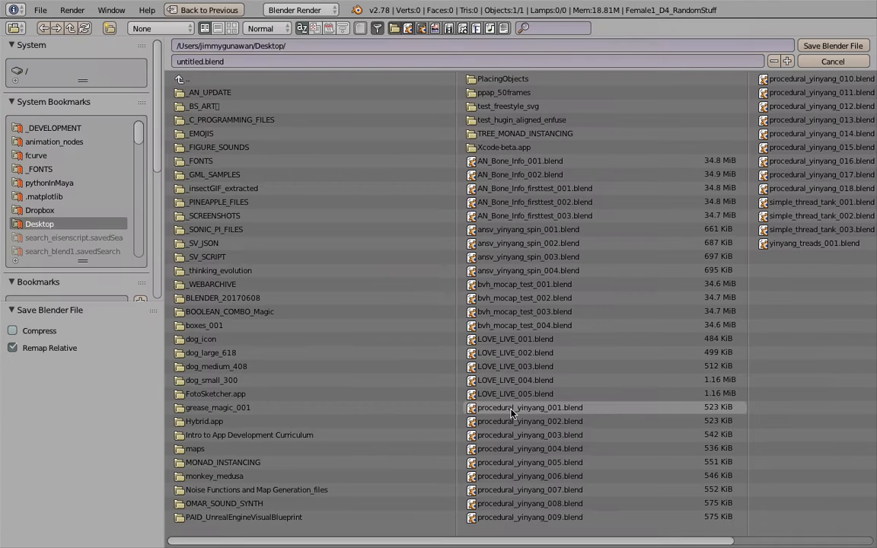
left_click(244, 60)
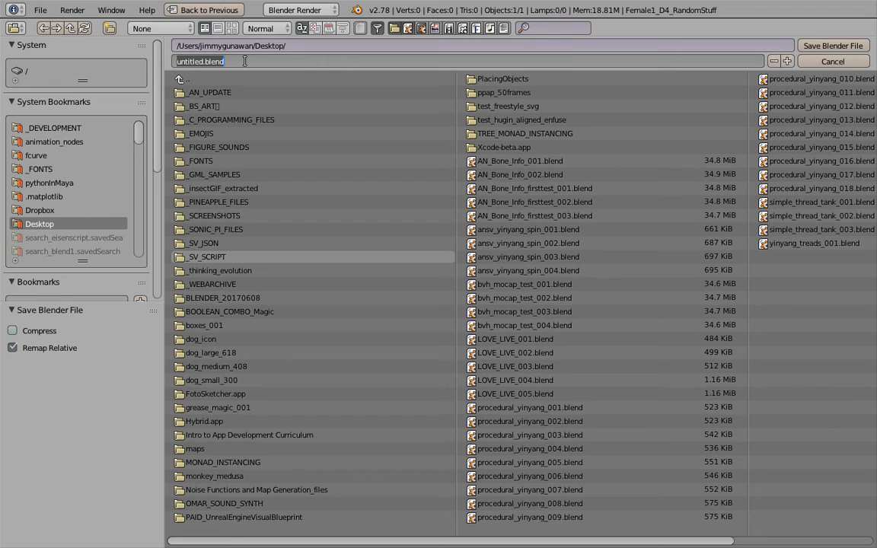
type("boneinfo")
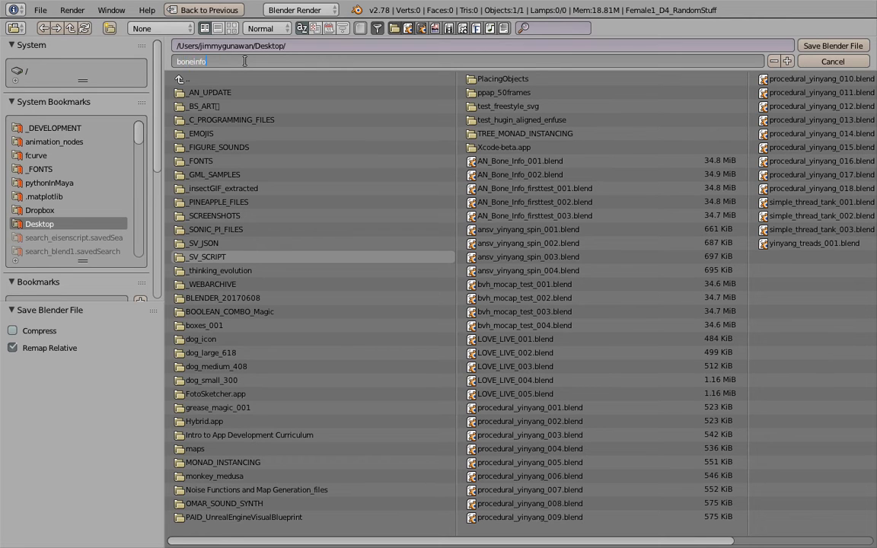
type("_two_001")
key("Return")
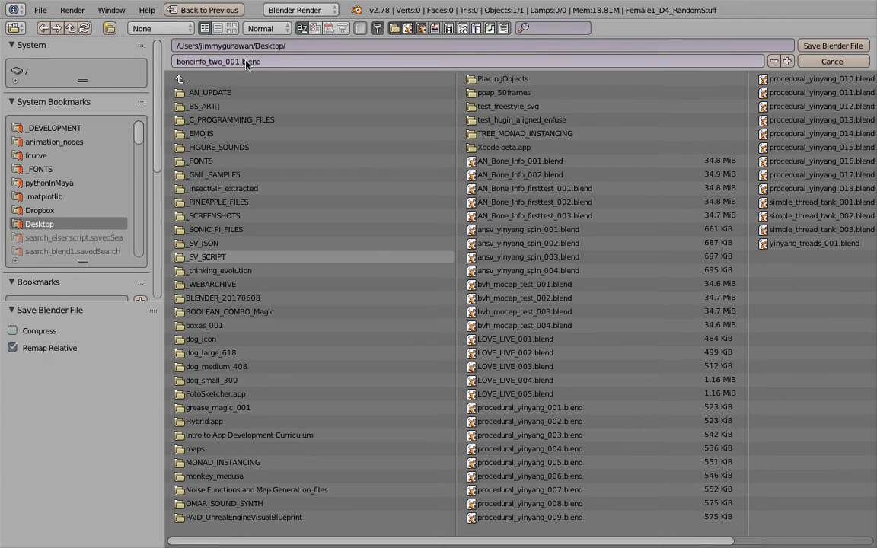
left_click(814, 47)
- Examine the armature's poses at several frames, ending at frame 51
left_click_drag(752, 501, 775, 503)
middle_click_drag(542, 464, 437, 444)
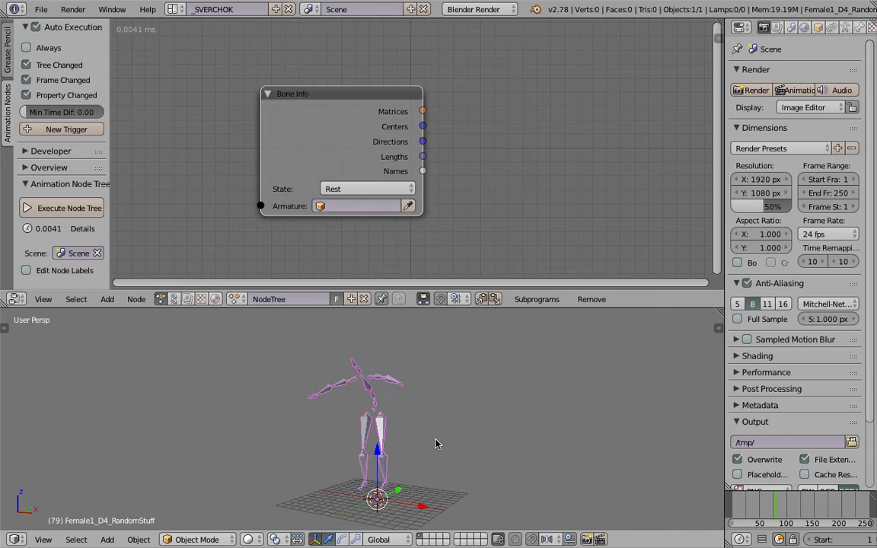
left_click_drag(772, 506, 761, 503)
middle_click_drag(582, 466, 536, 458)
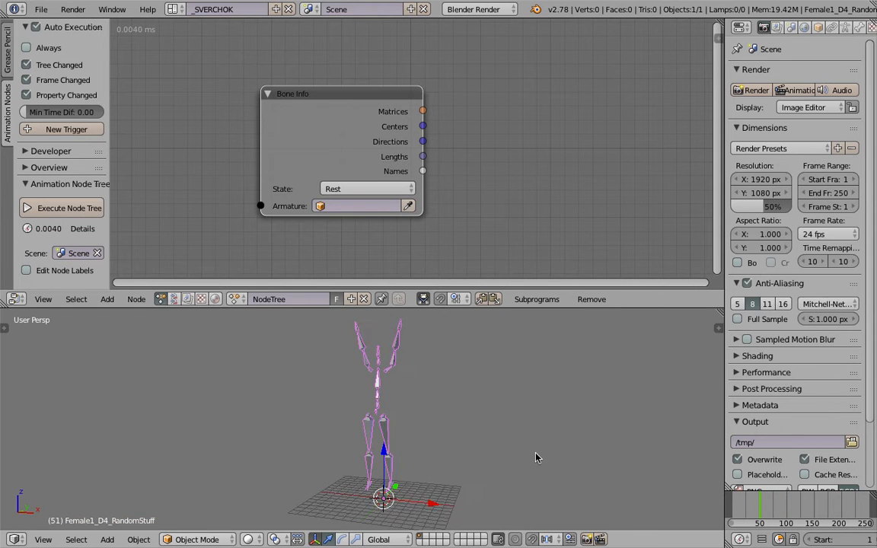
scroll(536, 457, "up", 2)
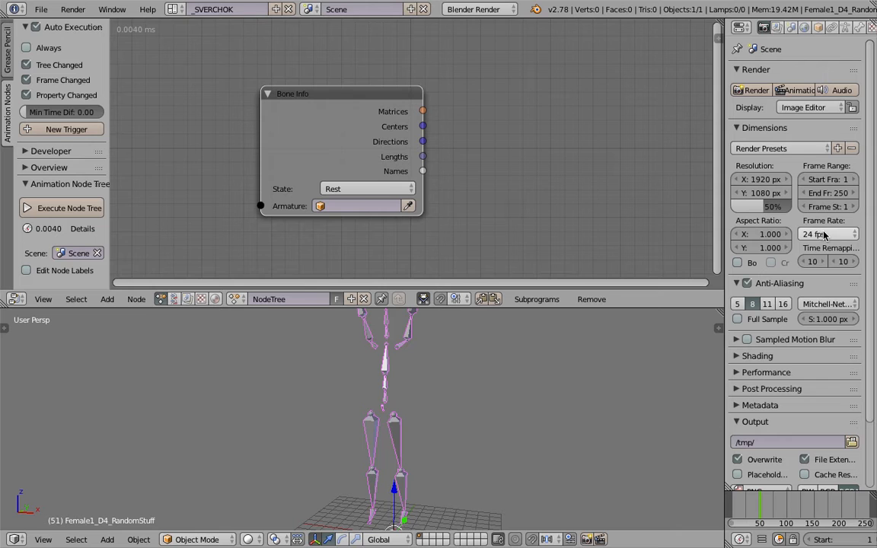
- Assign the Female1_D4_RandomStuff armature to the Bone Info node with its state set to Pose, and save the file
left_click(366, 205)
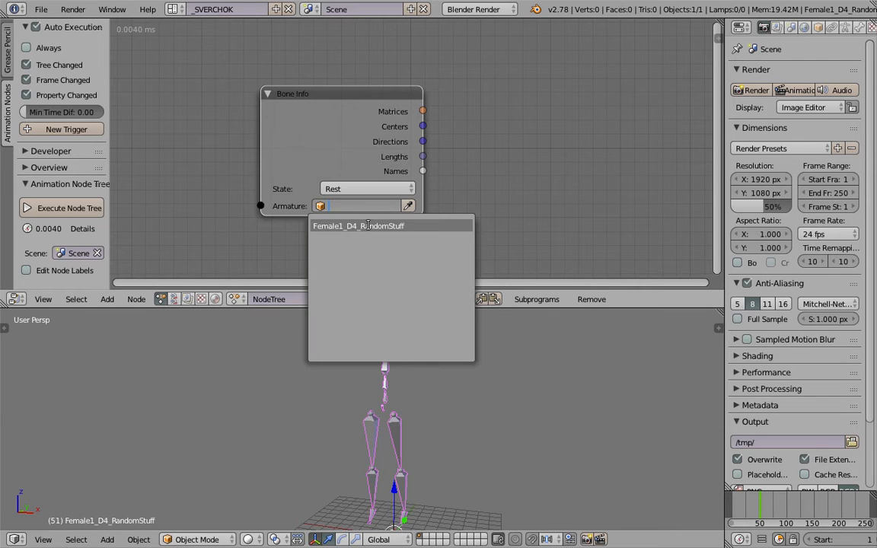
left_click(367, 225)
left_click(352, 190)
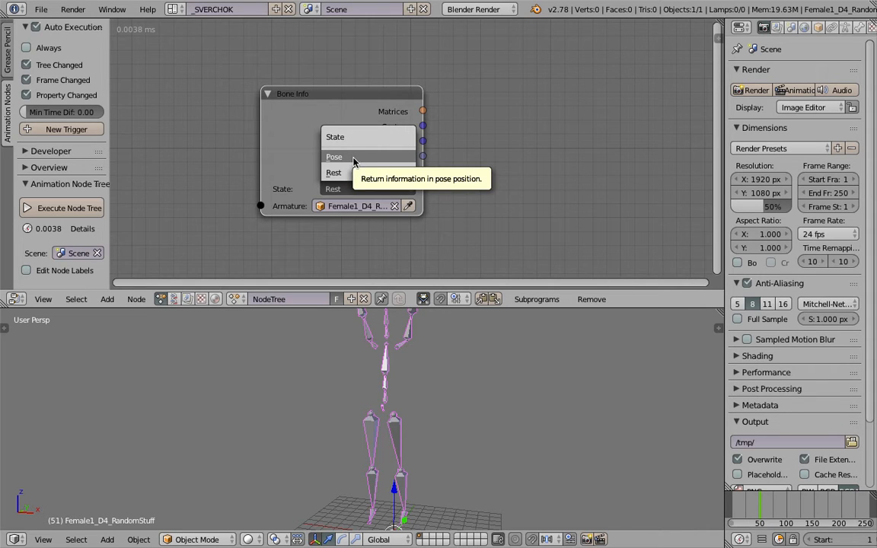
left_click(354, 174)
left_click(358, 188)
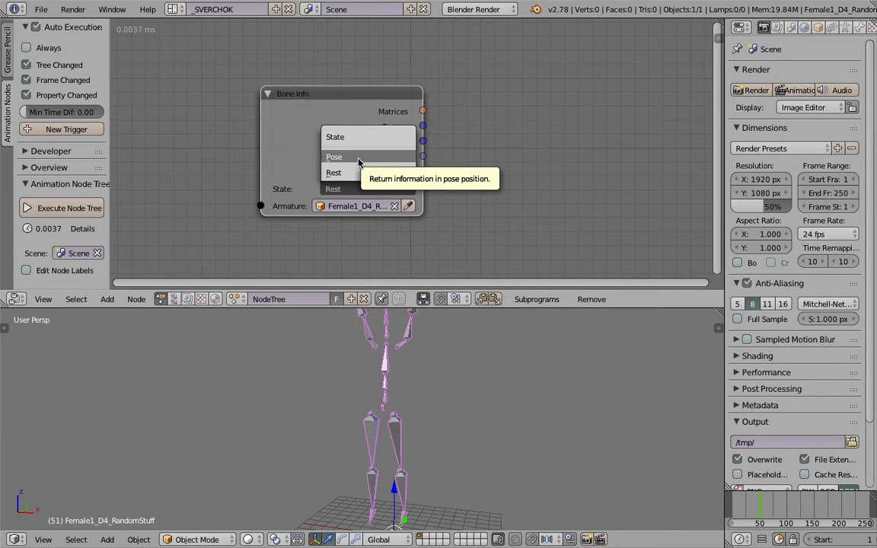
left_click(359, 157)
key("ctrl+s")
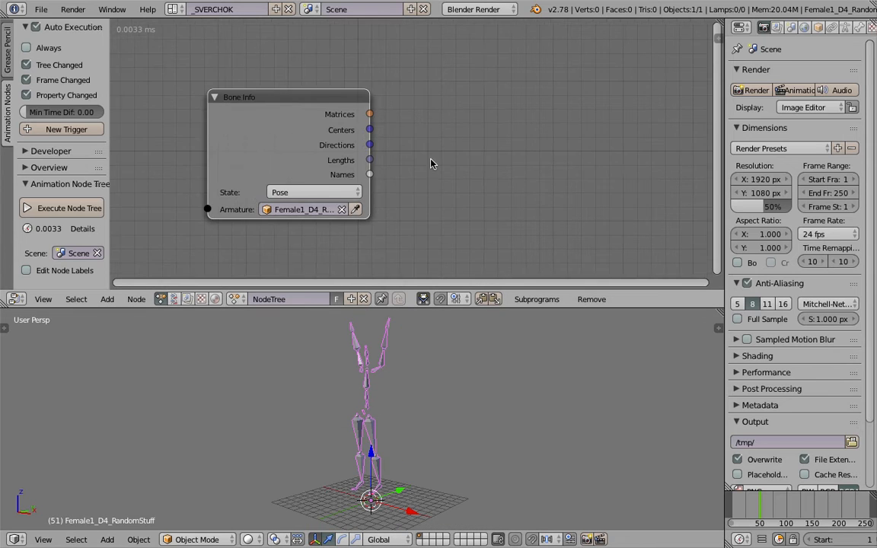
scroll(430, 164, "down", 1)
key("shift+a")
left_click(452, 137)
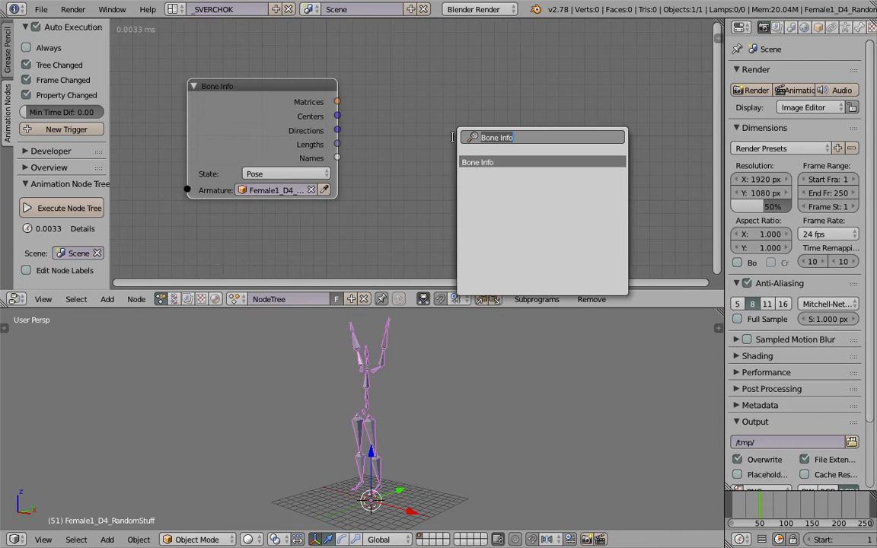
key("BackSpace")
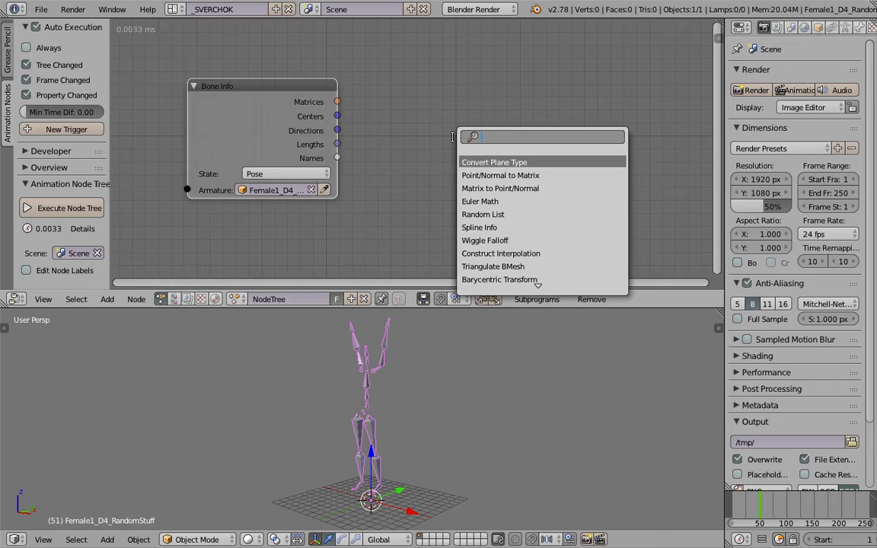
type("box")
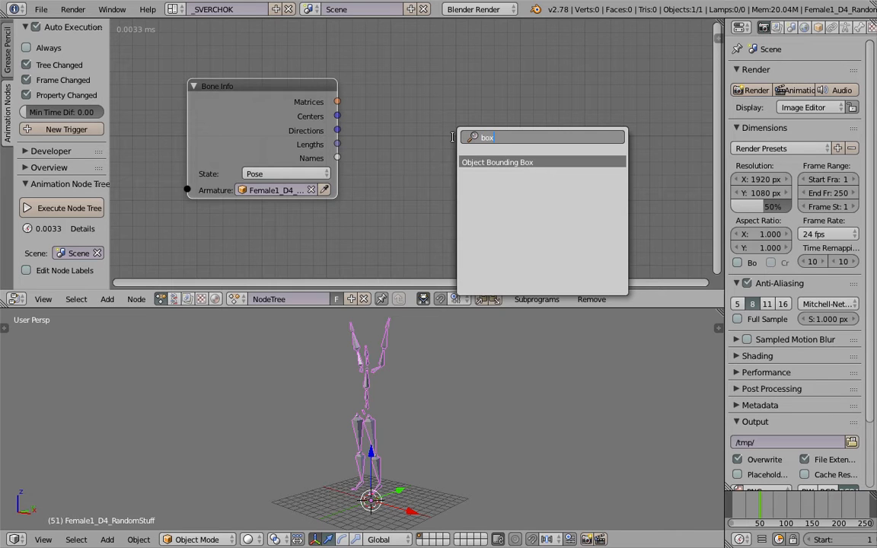
key("ctrl+a")
type("line")
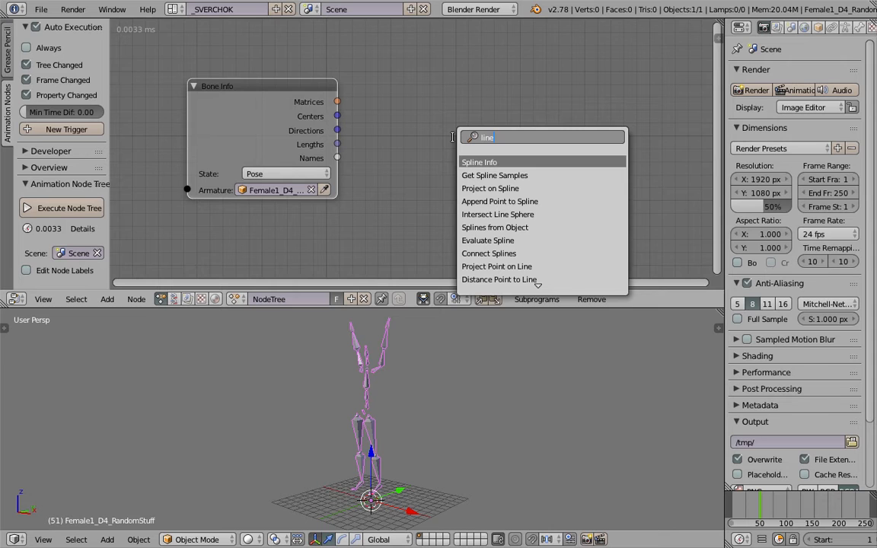
key("Escape")
key("shift+a")
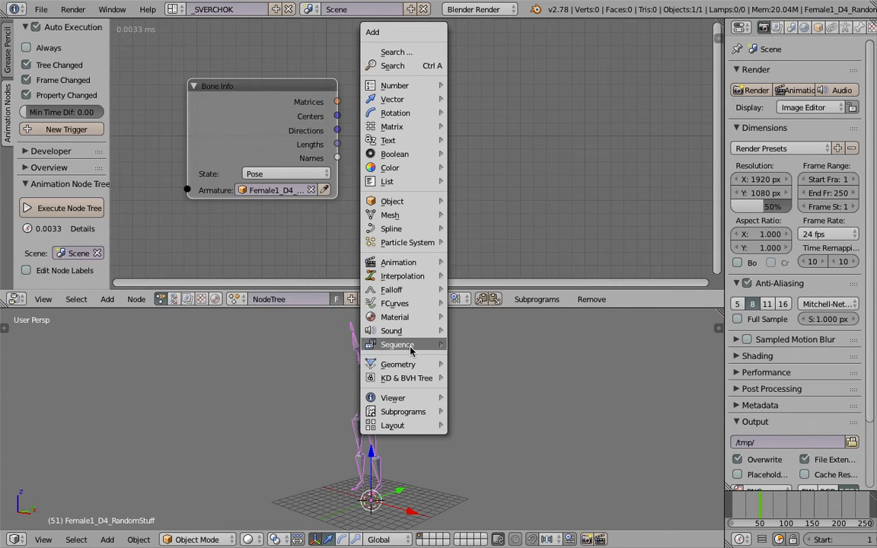
mouse_move(415, 364)
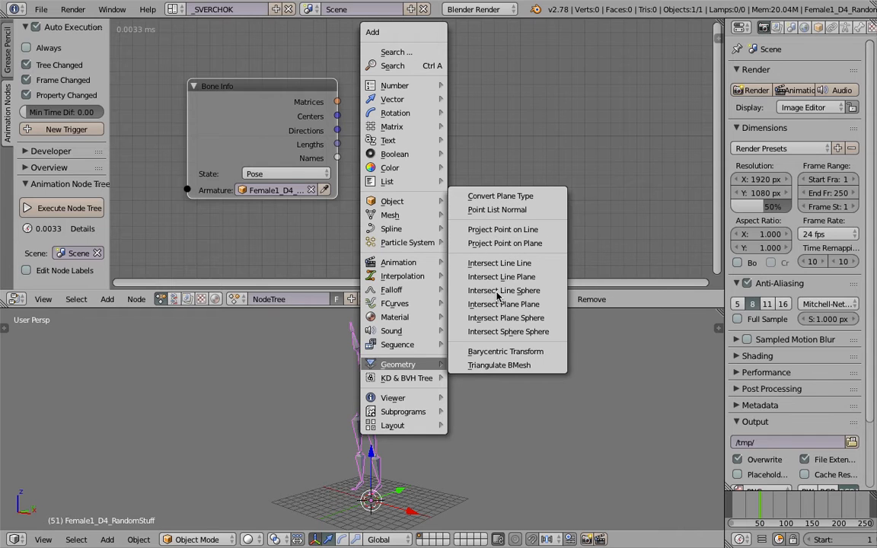
mouse_move(431, 351)
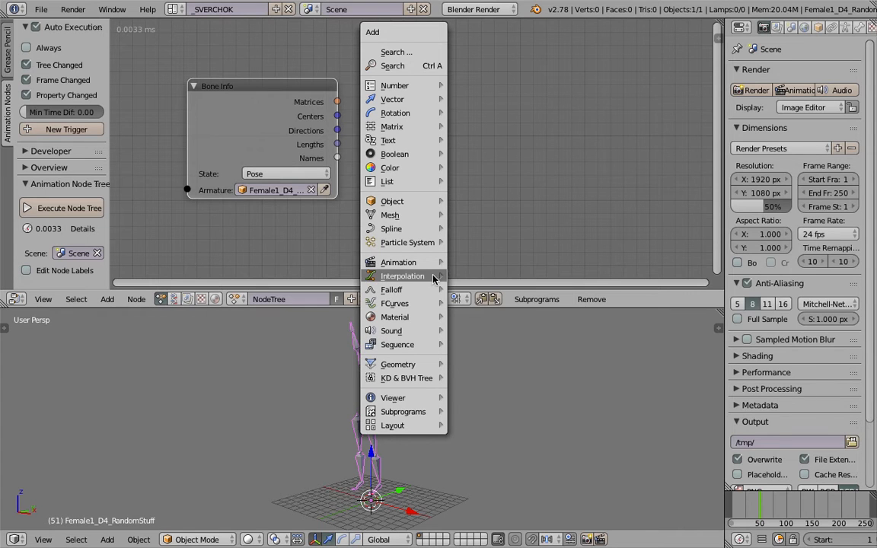
mouse_move(432, 226)
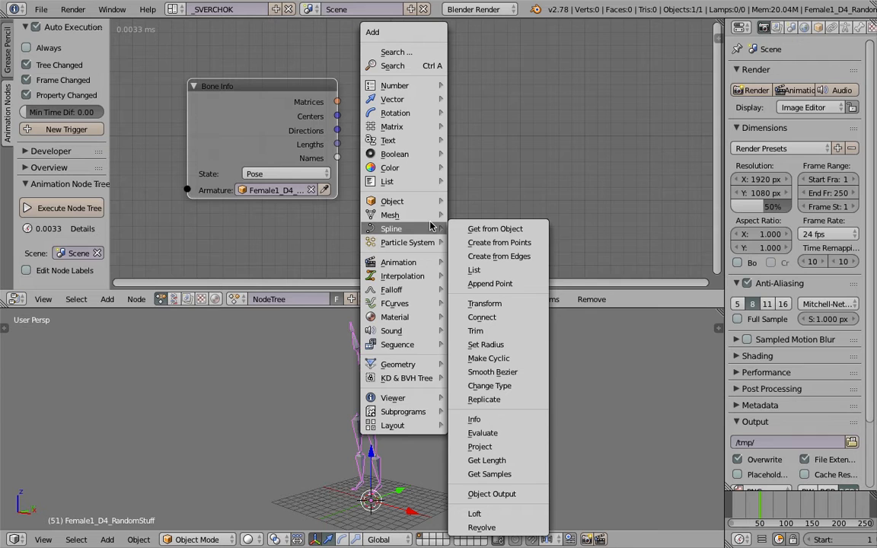
mouse_move(430, 203)
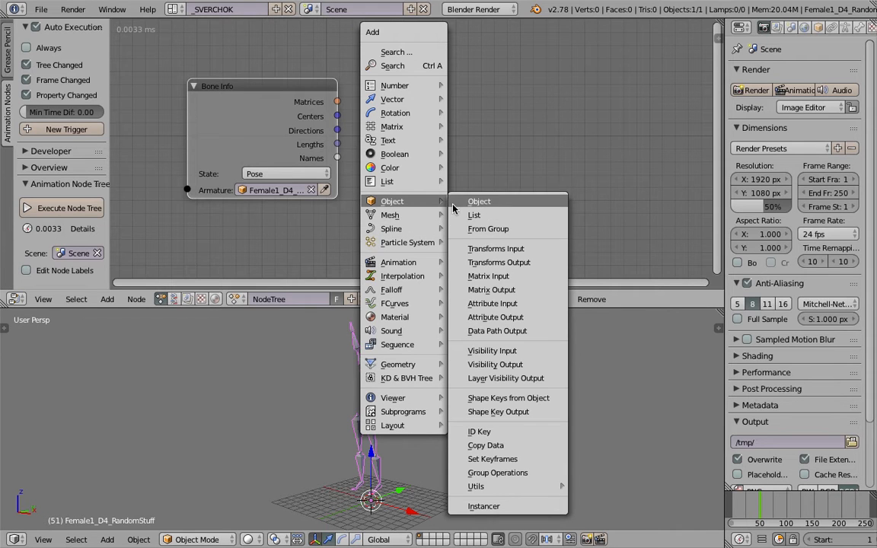
mouse_move(420, 168)
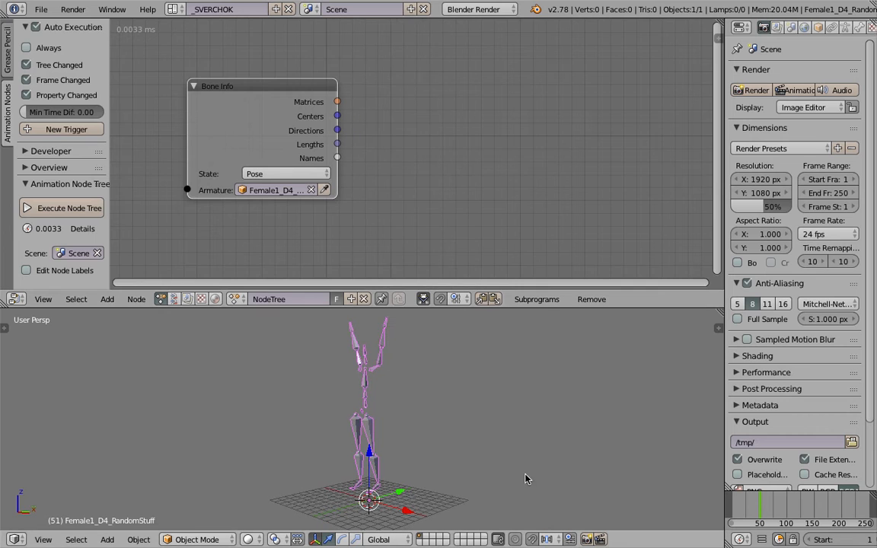
key("shift+a")
mouse_move(518, 341)
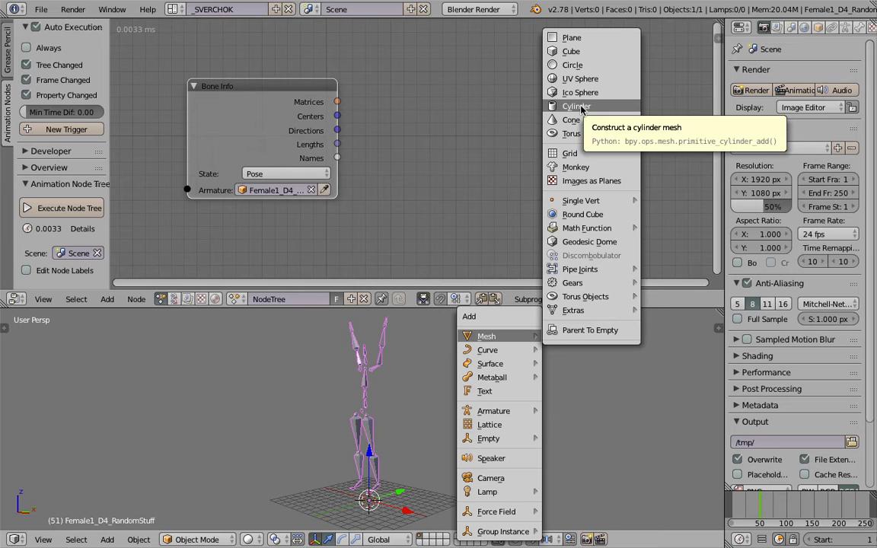
- Create a new Sverchok node tree, add a widened Cylinder generator node to it, and save the file
left_click(181, 299)
left_click(294, 299)
key("space")
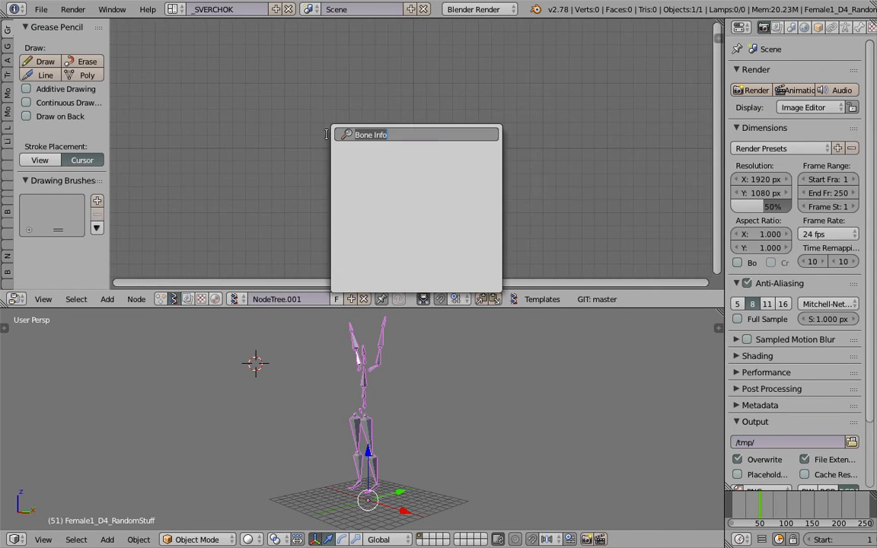
key("Escape")
key("shift+a")
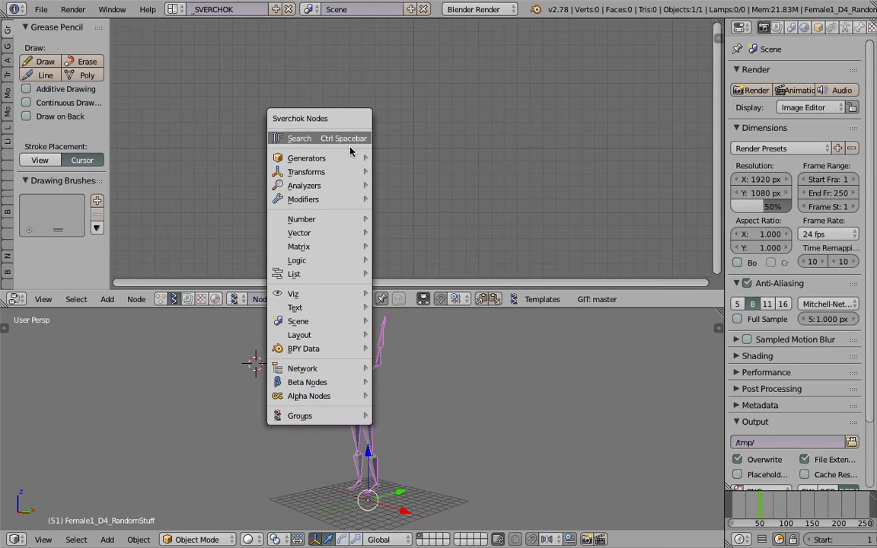
mouse_move(352, 158)
left_click(411, 227)
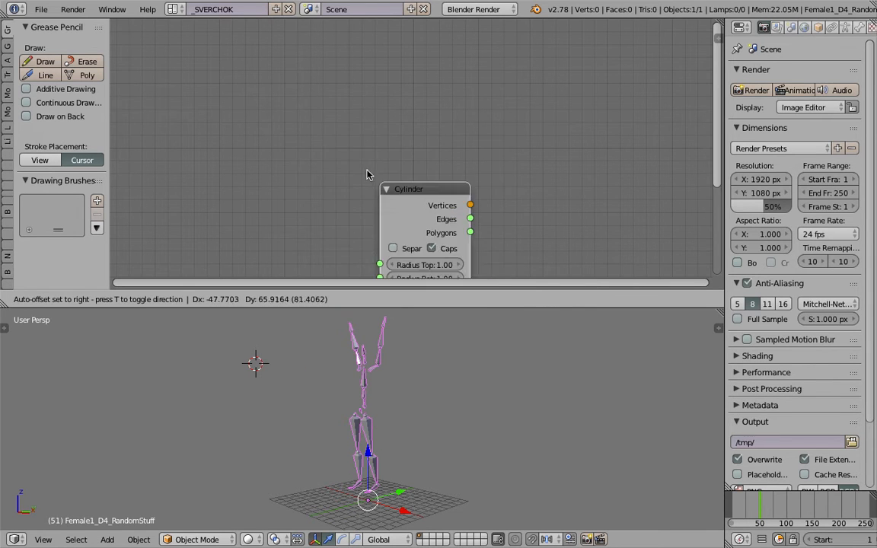
left_click(270, 92)
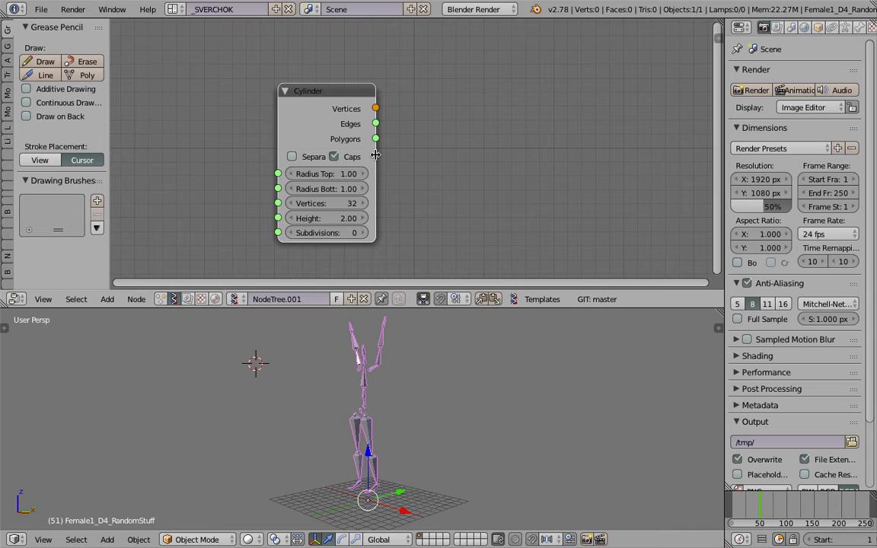
left_click_drag(375, 155, 401, 153)
key("ctrl+s")
- Add a Viewer BMesh node and connect the Cylinder's Vertices and Polygons to its vertices and faces inputs
key("shift+a")
mouse_move(466, 124)
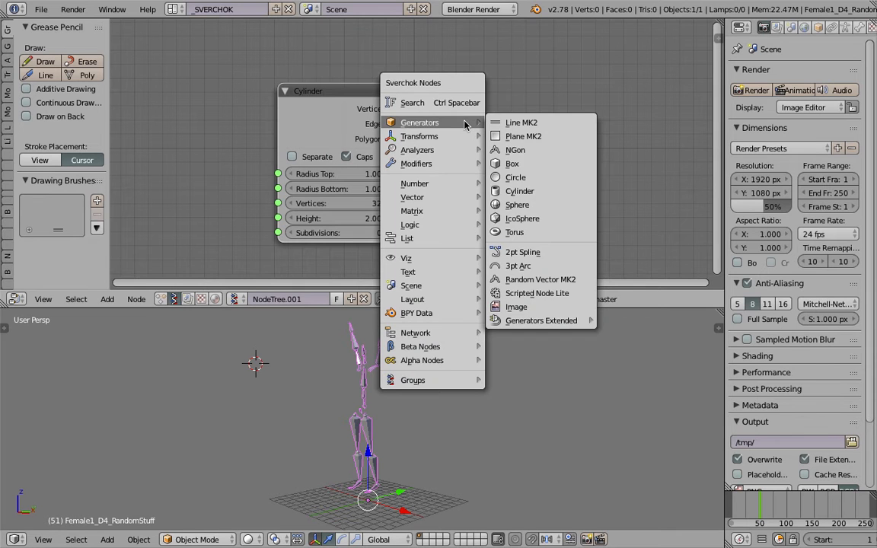
left_click(416, 103)
type("bmesh")
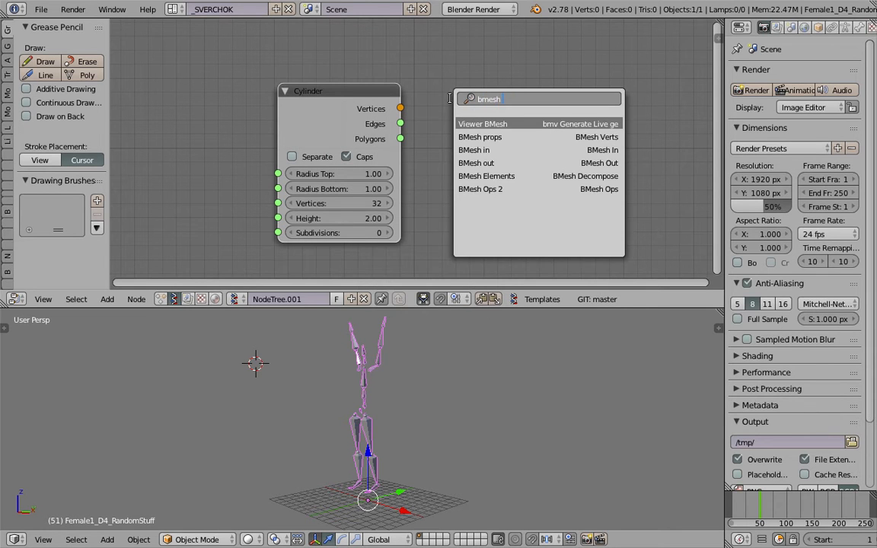
key("Return")
left_click(579, 53)
left_click_drag(398, 109, 405, 140)
- Taper the cylinder by reducing its Radius Top to 0.34
middle_click_drag(453, 464, 482, 428)
scroll(415, 411, "up", 3)
scroll(412, 412, "up", 1)
left_click_drag(365, 176, 308, 176)
middle_click_drag(533, 377, 412, 366)
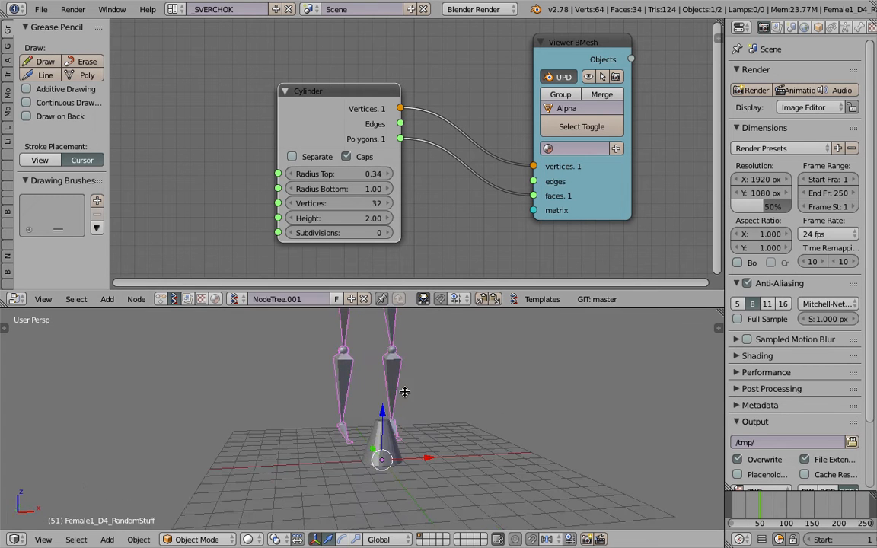
- Try 12 vertices on the Cylinder node, and settle on a vertex count of 8
left_click(339, 203)
type("12")
key("Return")
middle_click_drag(486, 411, 407, 433)
left_click(370, 206)
type("8")
key("Return")
- Switch back to the Animation Nodes tree and add a widened Object Instancer node beside Bone Info
middle_click_drag(454, 388, 499, 443)
scroll(471, 396, "down", 1)
scroll(498, 443, "down", 2)
middle_click_drag(282, 367, 293, 366)
left_click(162, 299)
middle_click_drag(525, 151, 417, 155)
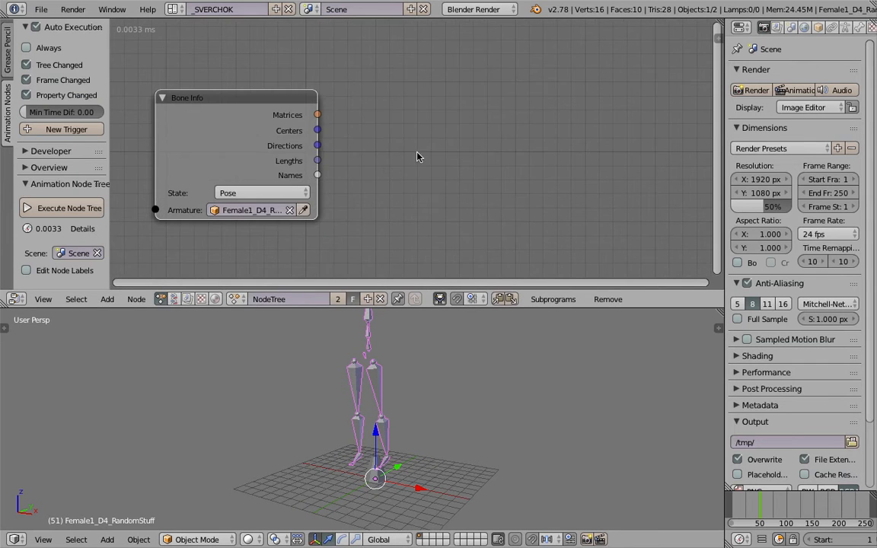
key("shift+a")
left_click(426, 145)
type("instan")
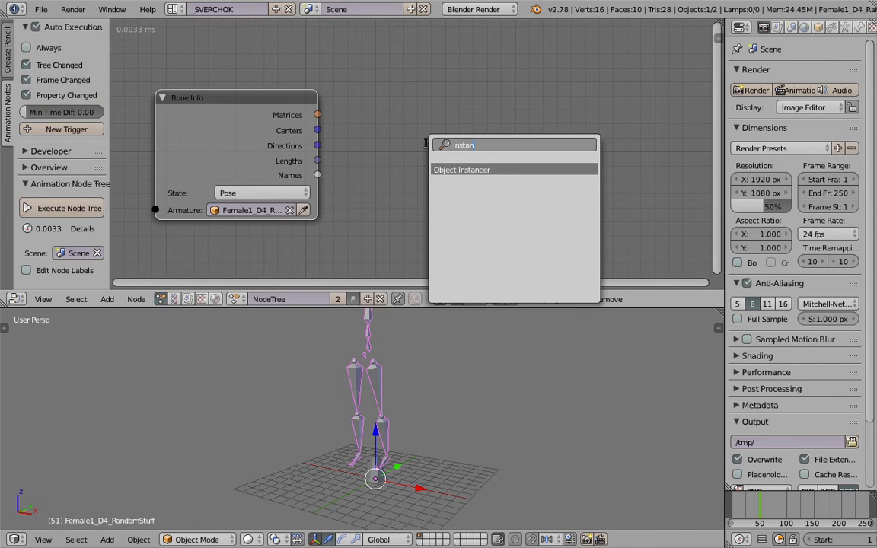
key("Return")
left_click(416, 86)
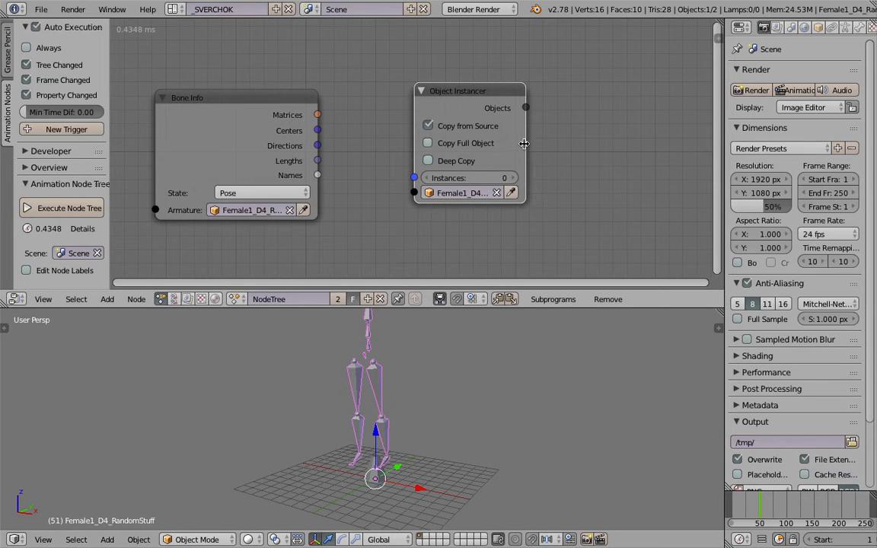
left_click_drag(525, 144, 552, 147)
- Link Bone Info's Matrices to the Object Instancer's Instances through a Get Length node, and rearrange the nodes
middle_click_drag(386, 172, 402, 149)
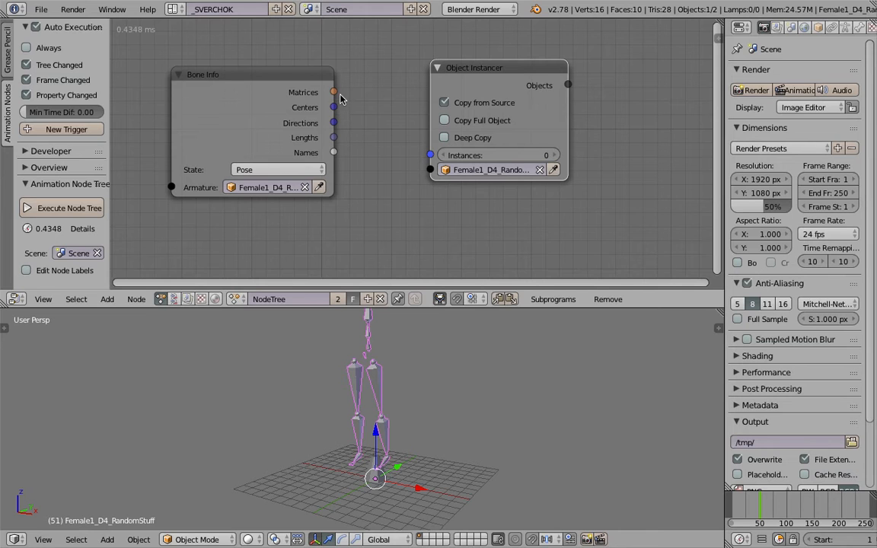
left_click_drag(333, 93, 429, 154)
left_click_drag(265, 85, 208, 80)
left_click_drag(459, 82, 436, 82)
middle_click_drag(424, 448, 447, 436)
scroll(490, 72, "down", 3)
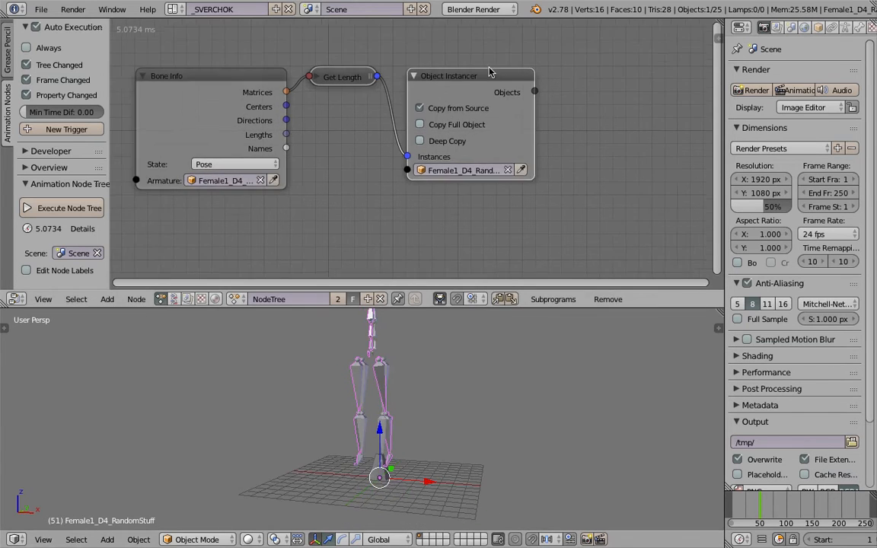
- Add an Object Matrix Output node beyond the Object Instancer
middle_click_drag(494, 85, 462, 83)
key("shift+a")
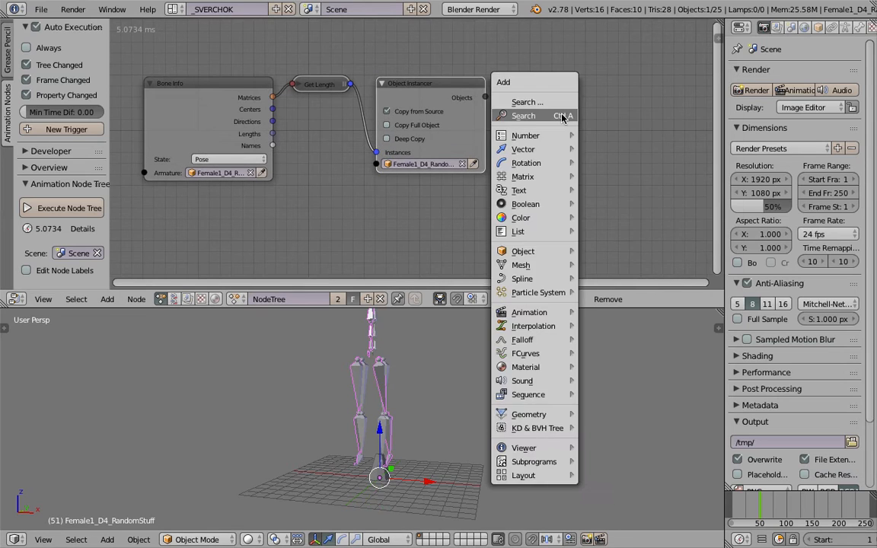
left_click(561, 116)
key("shift+a")
left_click(579, 113)
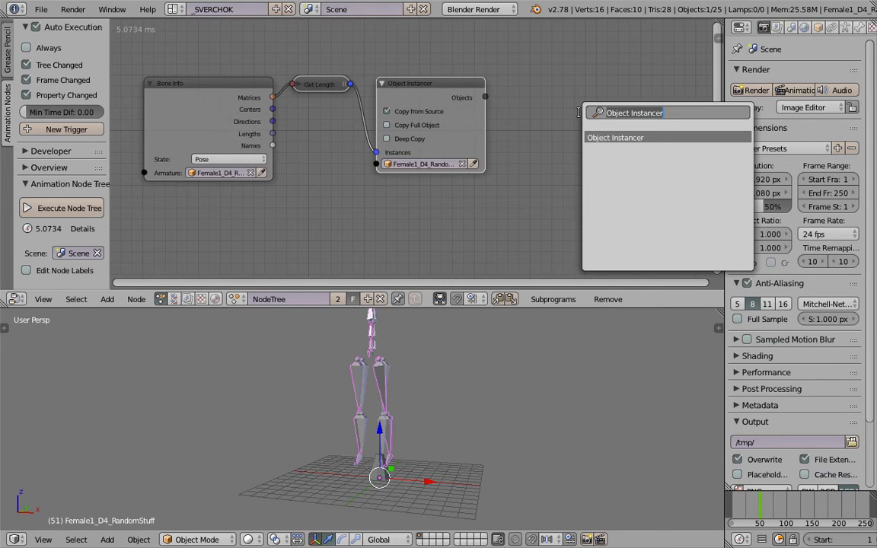
type("matrix")
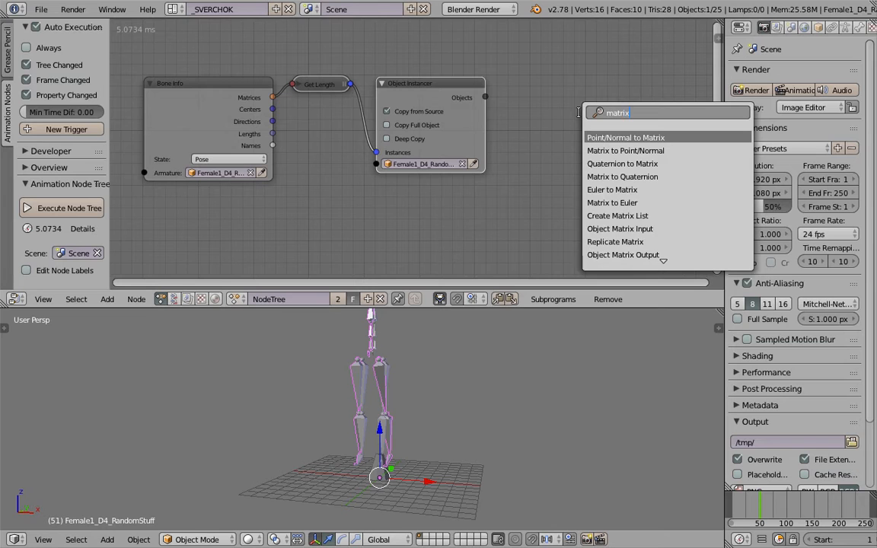
type(" out")
key("Return")
left_click(581, 117)
- Connect the Object Instancer's Objects and Bone Info's Matrices to the Object Matrix Output node
left_click_drag(485, 97, 515, 119)
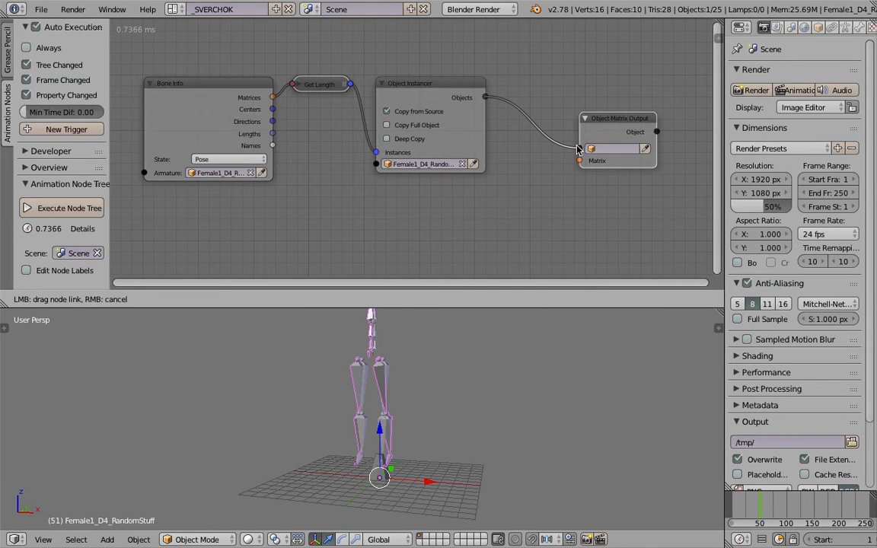
left_click_drag(577, 149, 579, 148)
left_click_drag(430, 85, 446, 82)
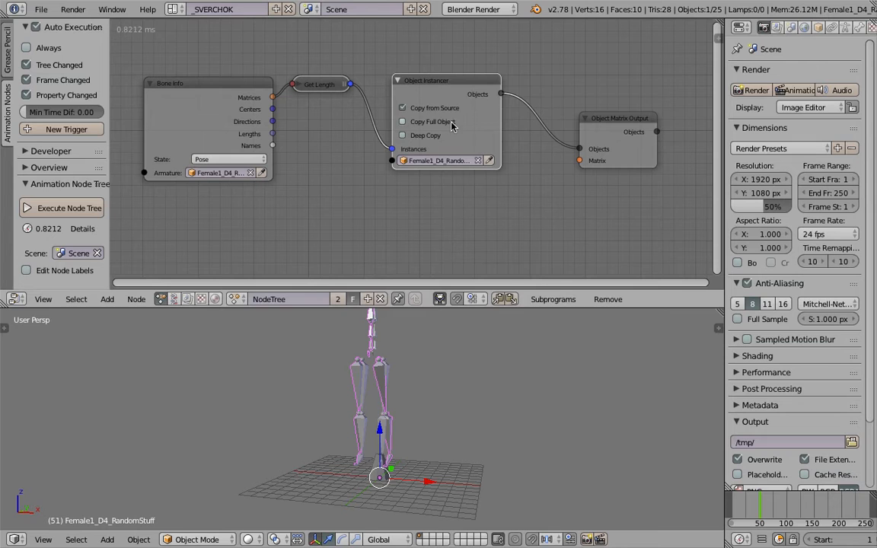
left_click_drag(273, 98, 579, 161)
middle_click_drag(500, 435, 472, 445)
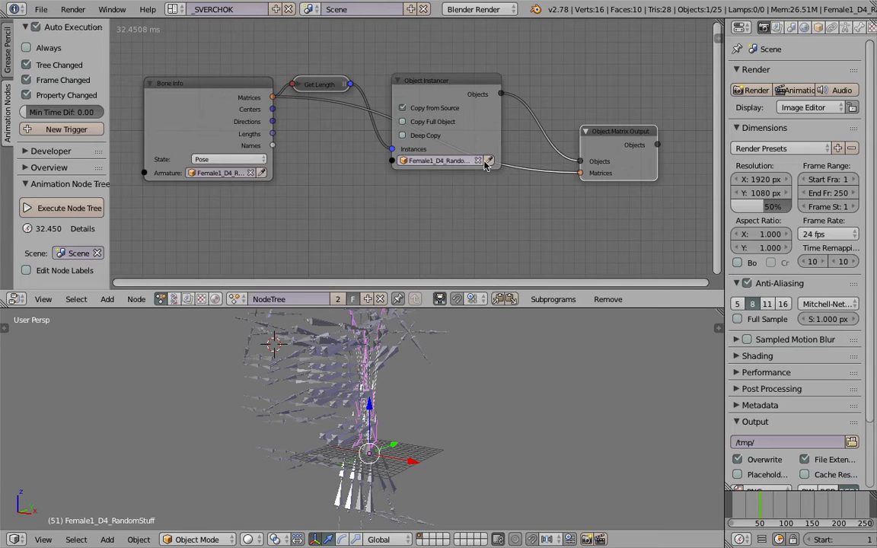
- Set the Object Instancer's source object to Alpha_0
scroll(488, 145, "up", 1)
left_click_drag(450, 80, 451, 66)
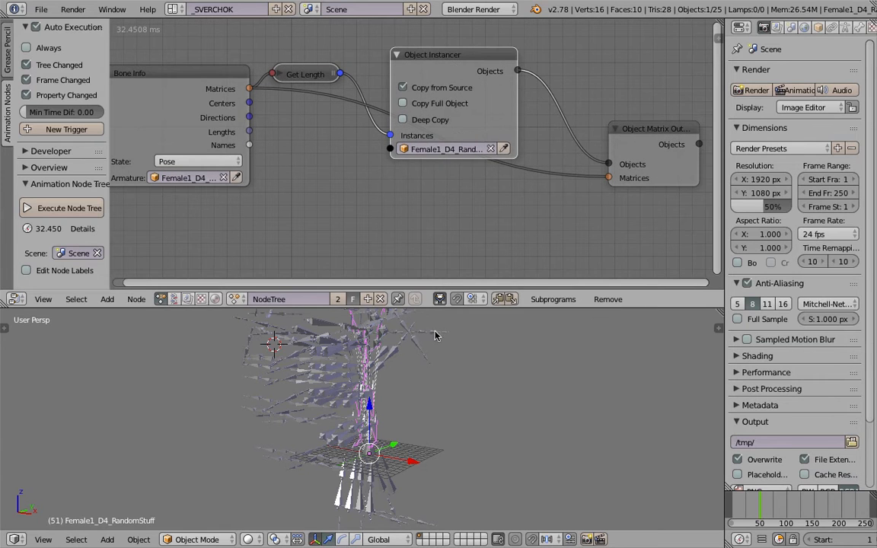
left_click(450, 150)
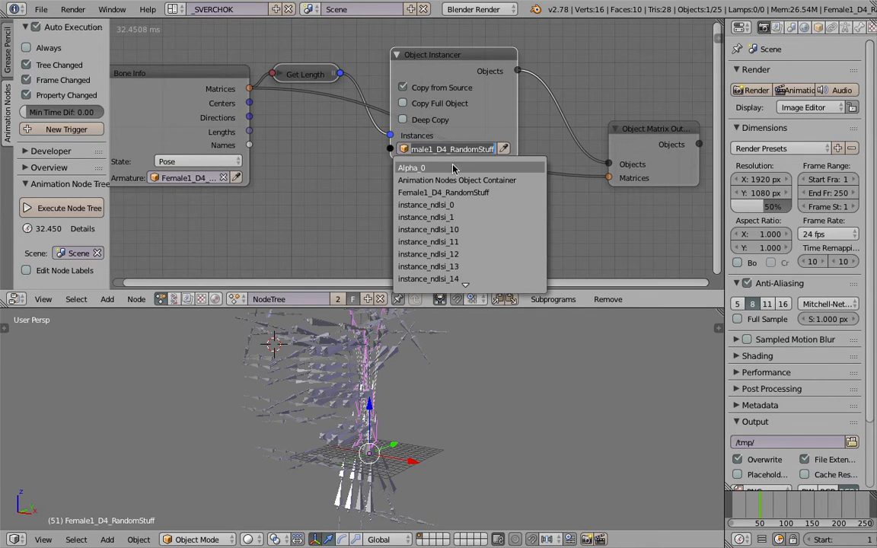
left_click(453, 167)
- Scrub the animation to frame 156 and set the timeline's end frame to 500
middle_click_drag(449, 373, 387, 390)
left_click_drag(743, 504, 817, 500)
scroll(834, 537, "down", 4)
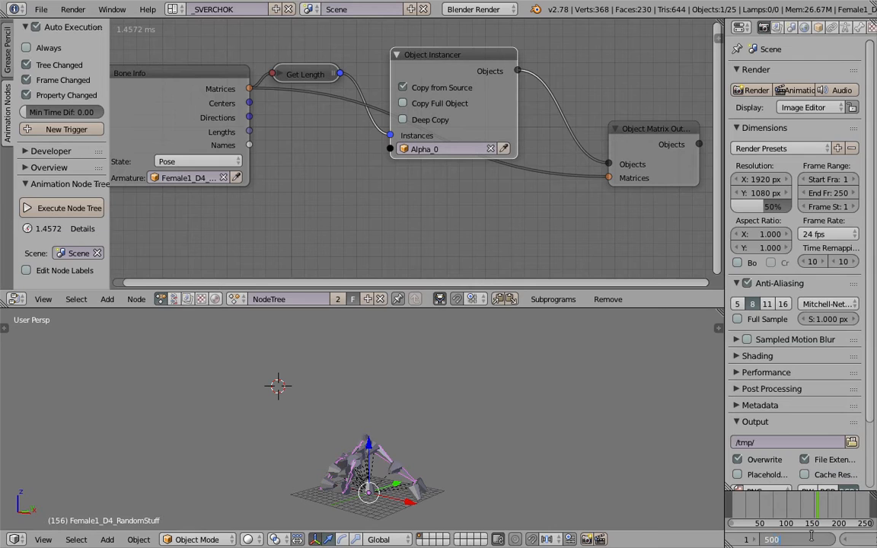
key("Return")
- Preview the instanced cones over the extended frame range from closer up, ending at frame 174
left_click_drag(817, 510, 872, 506)
middle_click_drag(558, 460, 471, 339)
scroll(471, 438, "up", 4)
scroll(473, 445, "up", 1)
left_click_drag(750, 508, 816, 508)
- Move the original Alpha_0 object to a hidden layer and save the file
right_click(390, 469)
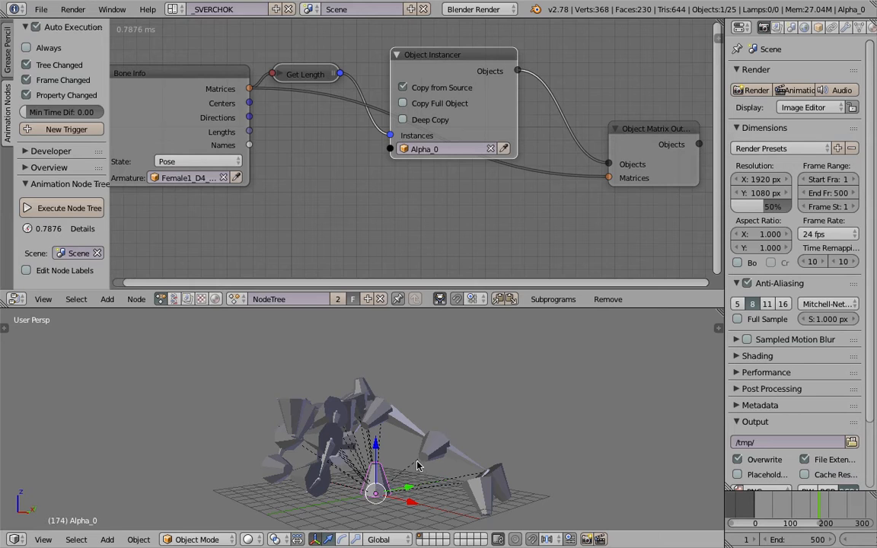
key("m")
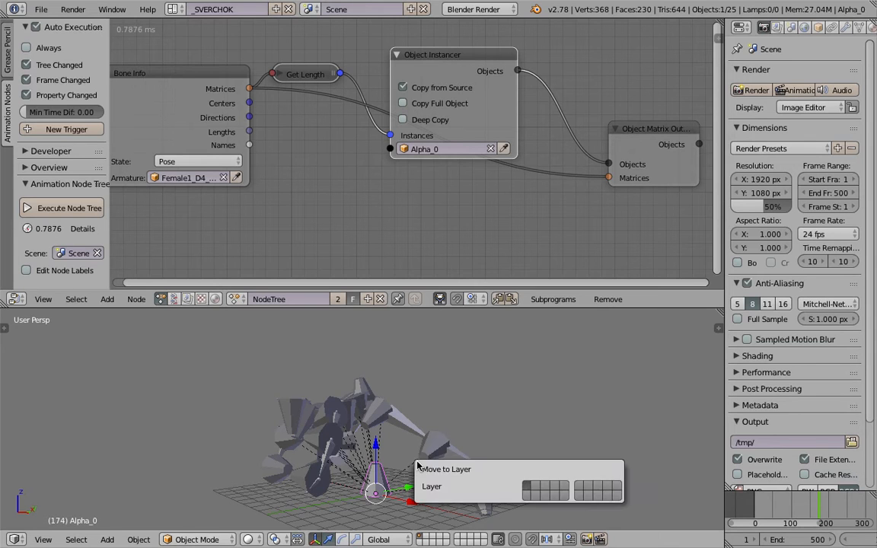
left_click(450, 399)
middle_click_drag(449, 399, 457, 382, "shift")
key("ctrl+s")
left_click(458, 380)
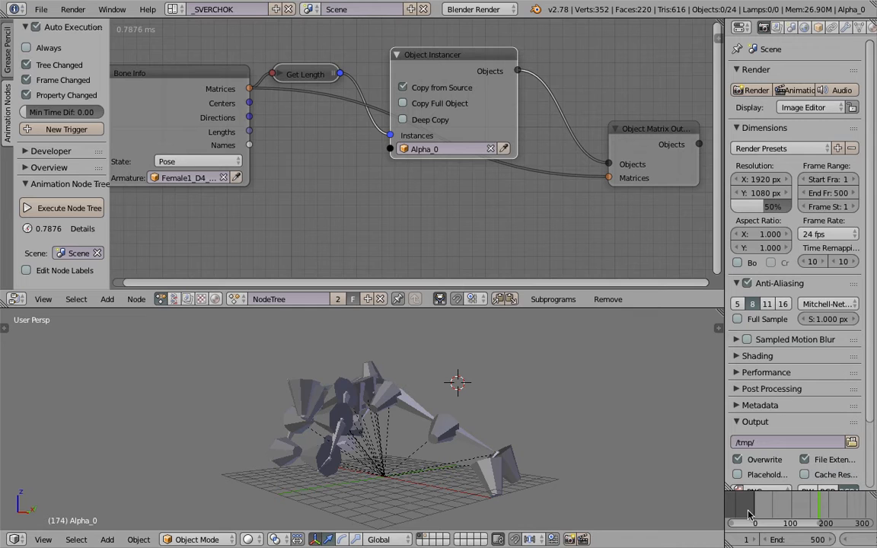
- Examine how the instanced cones follow the bones at several frames and viewing angles, ending at frame 213
left_click_drag(754, 501, 822, 509)
middle_click_drag(482, 459, 557, 436)
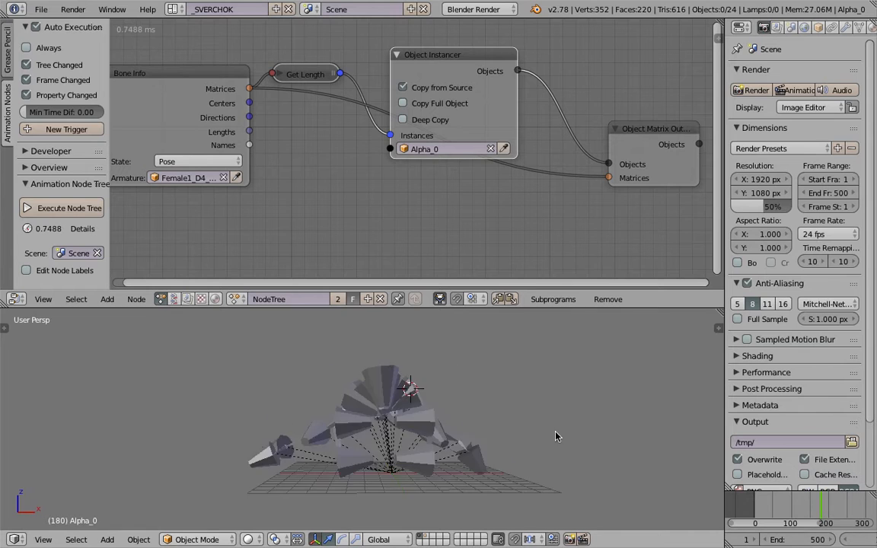
middle_click_drag(417, 428, 544, 418)
right_click(335, 378)
left_click_drag(761, 507, 789, 507)
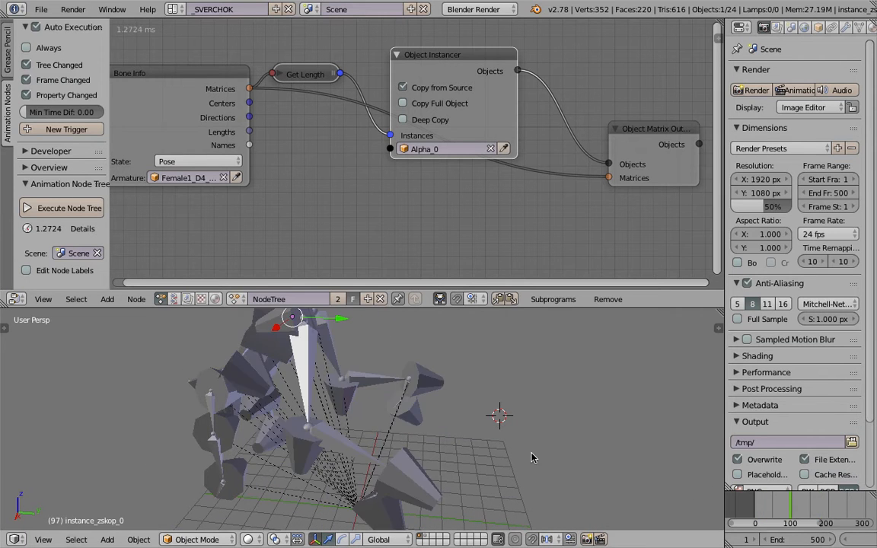
middle_click_drag(532, 456, 584, 434)
left_click_drag(782, 507, 833, 508)
mouse_move(466, 413)
middle_mouse_down()
mouse_move(435, 392)
mouse_move(381, 428)
middle_mouse_up()
- Select the Female1_D4_RandomStuff armature and show the viewport in wireframe to compare the cones with the bones
right_click(405, 384)
key("z")
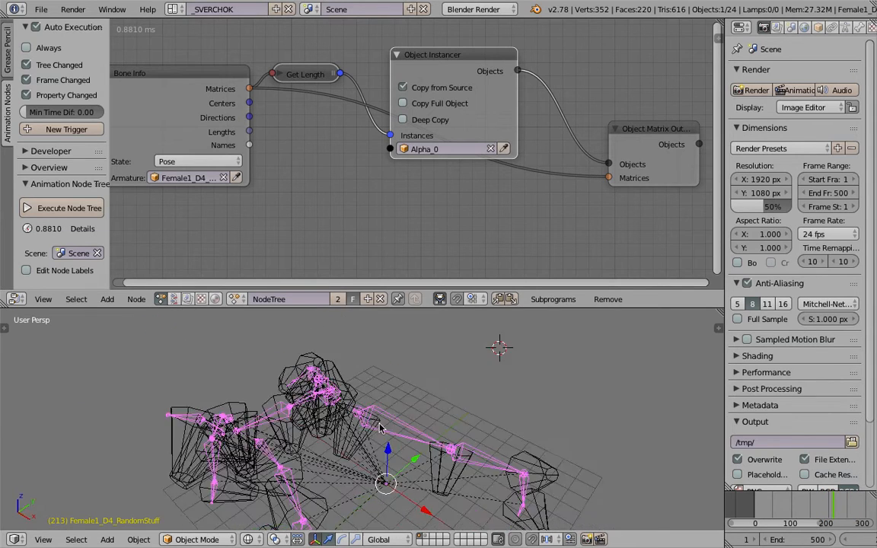
scroll(359, 413, "up", 4)
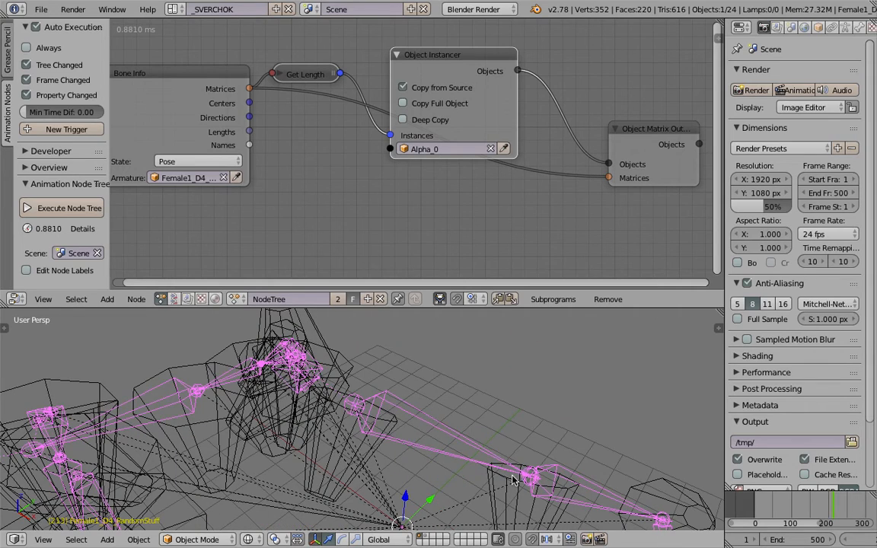
- Space out the Bone Info and Get Length nodes ahead of the Object Instancer
middle_click_drag(478, 378, 388, 385)
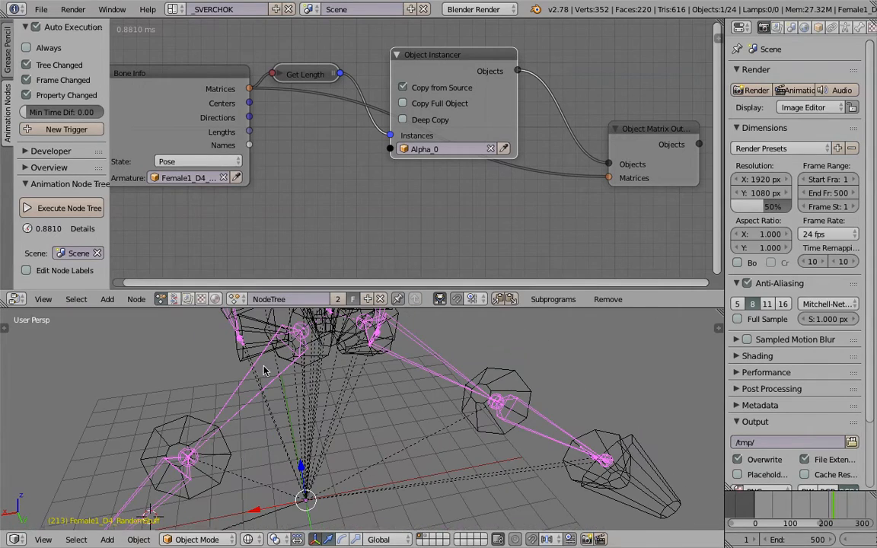
scroll(369, 199, "down", 1)
scroll(369, 198, "down", 1)
key("ctrl+s")
left_click(369, 198)
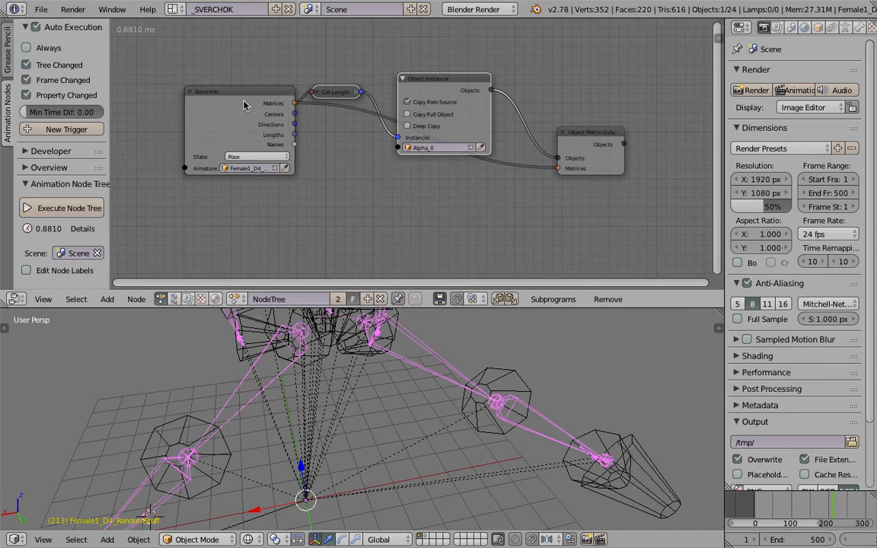
scroll(233, 95, "up", 1)
mouse_move(228, 90)
left_mouse_down()
mouse_move(227, 81)
mouse_move(219, 99)
left_mouse_up()
left_click_drag(309, 88, 301, 69)
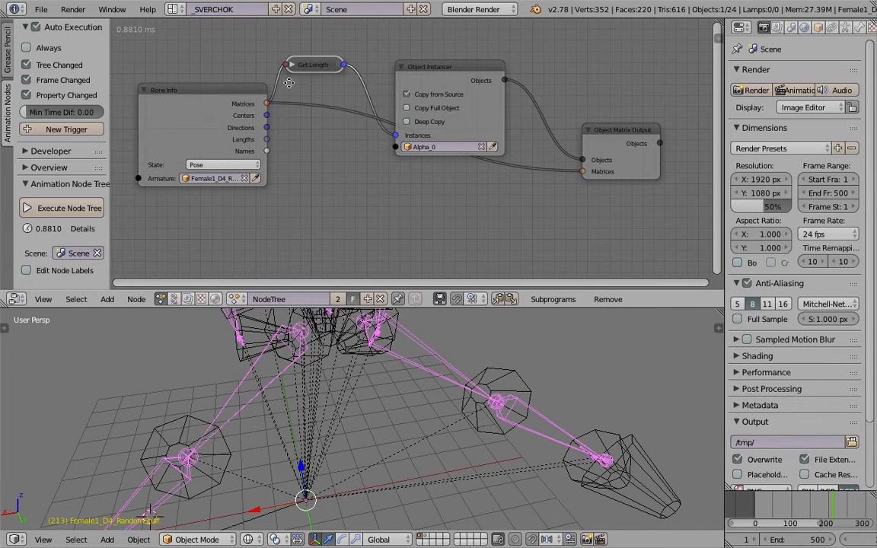
- Try out a Bone Animation Data node between Bone Info and the Object Instancer, then delete it
middle_click_drag(289, 83, 321, 67)
scroll(335, 149, "up", 1)
key("shift+a")
left_click(333, 150)
type("Object Matrix Output")
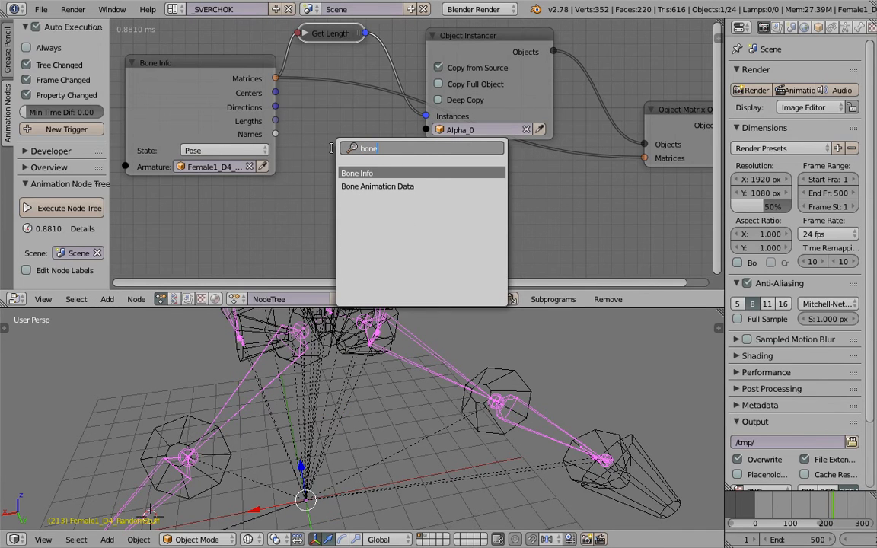
key("Down")
key("Return")
left_click(316, 161)
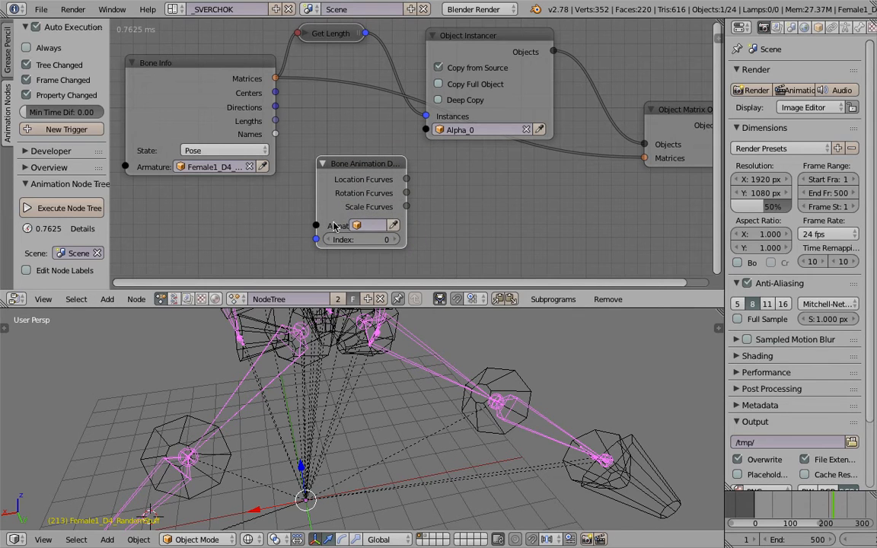
left_click_drag(351, 175, 340, 181)
left_click_drag(394, 171, 415, 171)
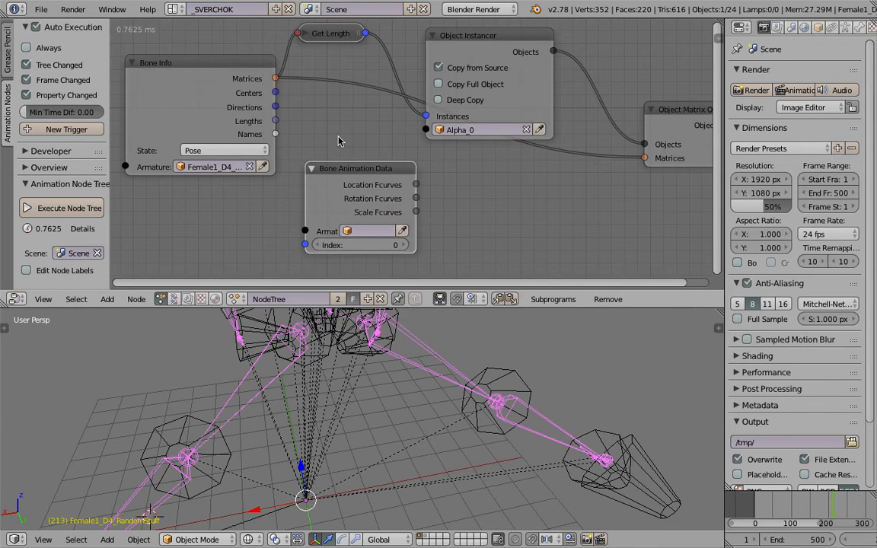
left_click_drag(360, 184, 358, 185)
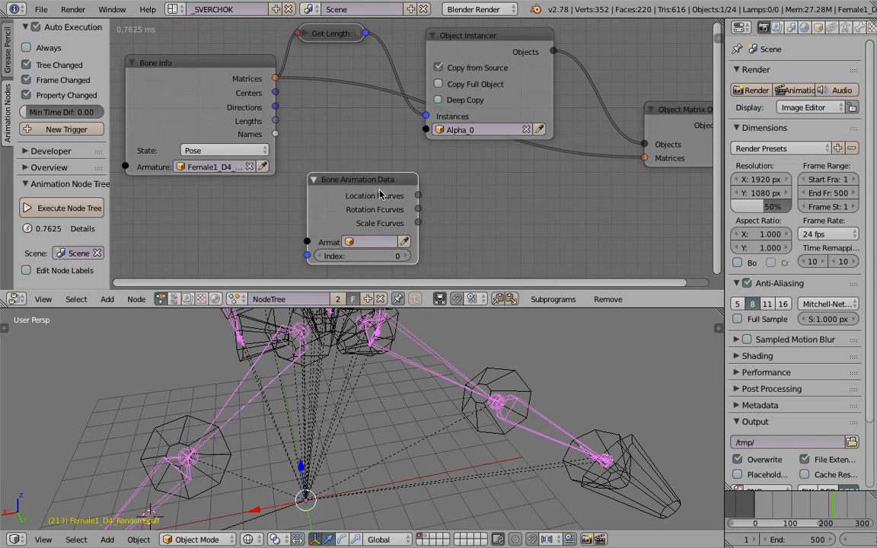
key("x")
- Save the file and shift the Bone Info node slightly farther from the Object Instancer
key("ctrl+s")
key("Return")
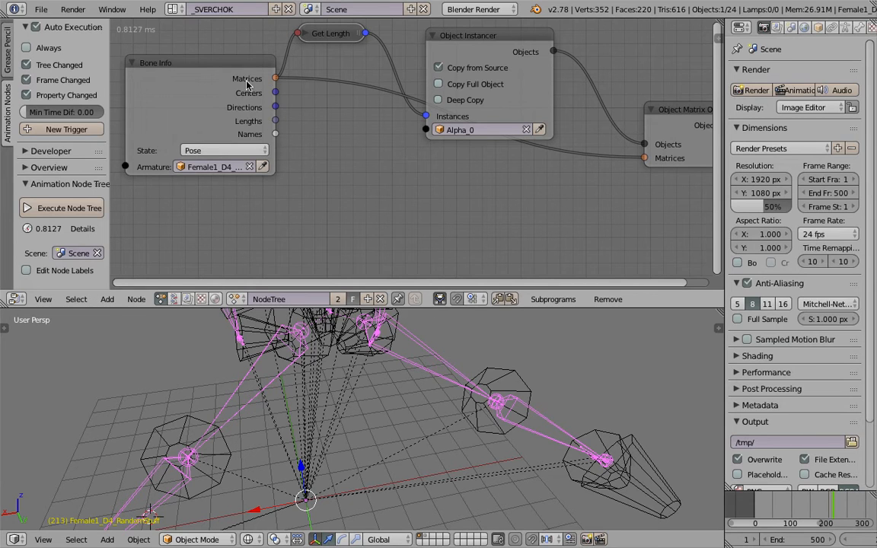
left_click_drag(246, 84, 235, 93)
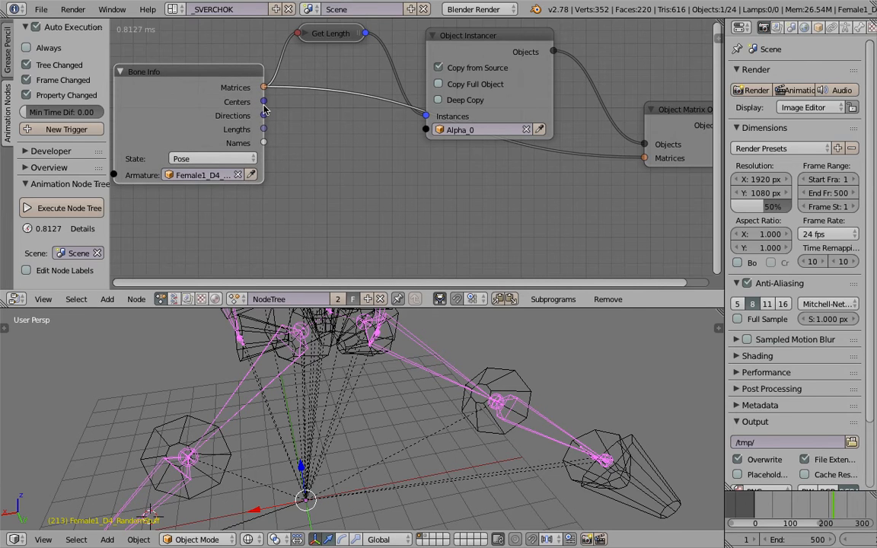
scroll(405, 364, "down", 1)
key("ctrl+s")
- Show the whole cone figure in the 3D viewport and return it to solid shading
middle_click_drag(405, 364, 470, 385)
left_click(435, 368)
scroll(417, 366, "down", 4)
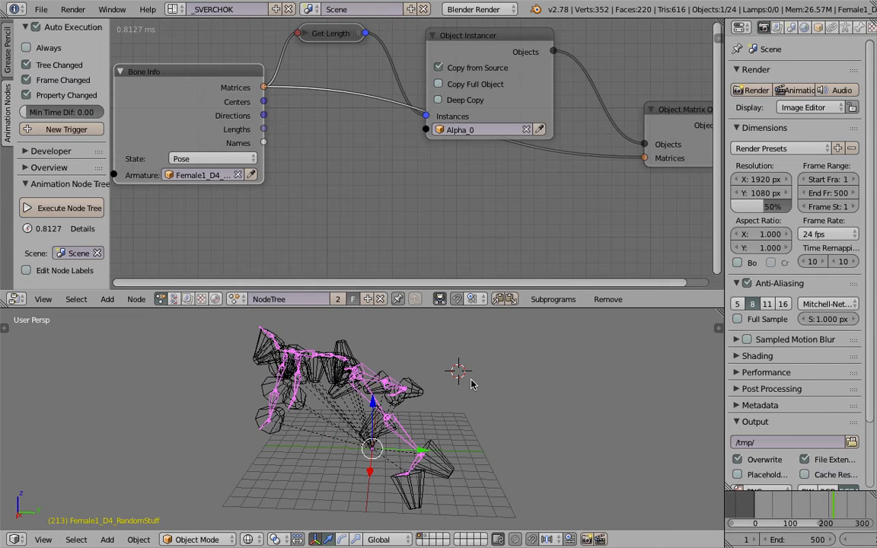
key("z")
key("z")
key("z")
- Select individual cone instances and move to frame 150 to examine how the instances behave
mouse_move(405, 417)
middle_mouse_down()
mouse_move(494, 384)
mouse_move(408, 416)
mouse_move(406, 441)
middle_mouse_up()
right_click(402, 411)
key("ctrl+s")
left_click(409, 416)
middle_click_drag(394, 474, 443, 444)
mouse_move(817, 504)
left_mouse_down()
mouse_move(785, 509)
mouse_move(811, 508)
left_mouse_up()
middle_click_drag(411, 411, 470, 429)
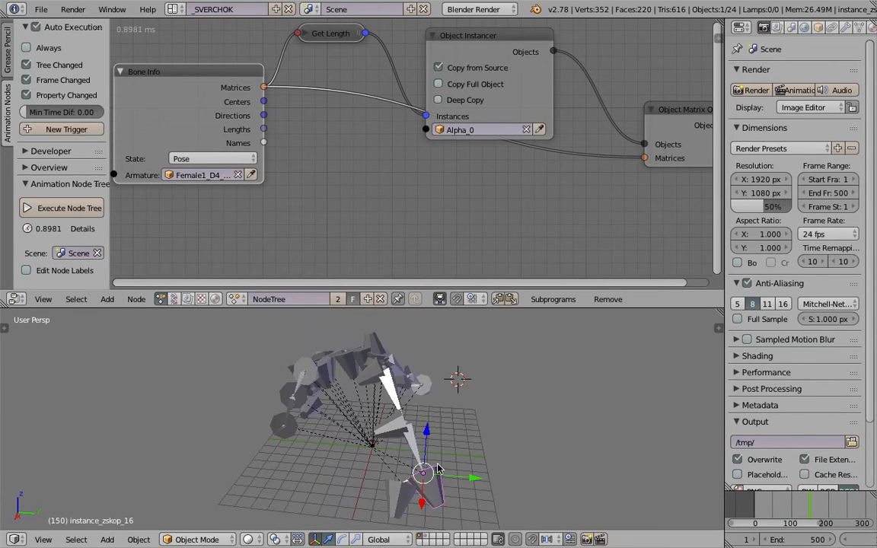
middle_click_drag(438, 464, 443, 425)
key("a")
key("a")
key("a")
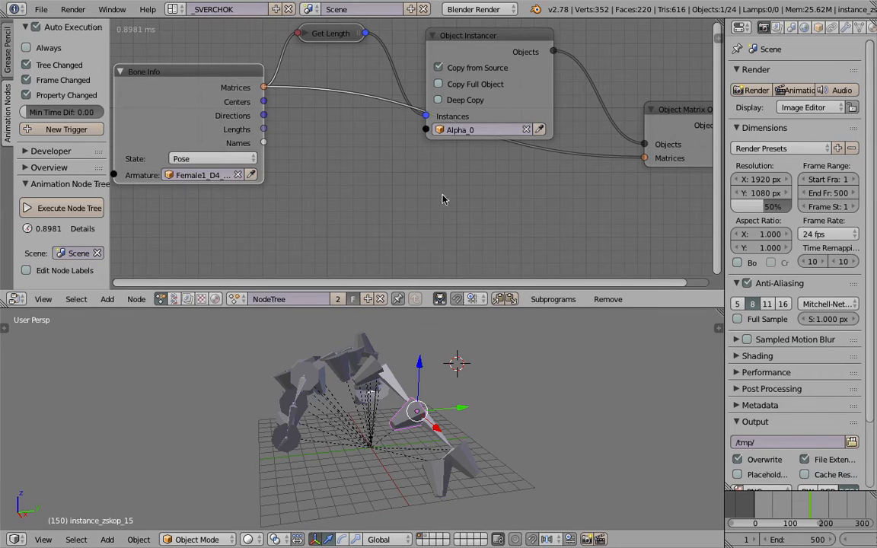
- Enable Copy Full Object and Deep Copy on the Object Instancer node
middle_click_drag(459, 116, 460, 132)
left_click(459, 132)
left_click(471, 116)
left_click(473, 100)
- Examine the newly copied cones at frame 102 by selecting single ones and all of them
middle_click_drag(520, 399, 505, 401)
mouse_move(792, 512)
left_mouse_down()
mouse_move(774, 512)
mouse_move(794, 509)
left_mouse_up()
right_click(451, 390)
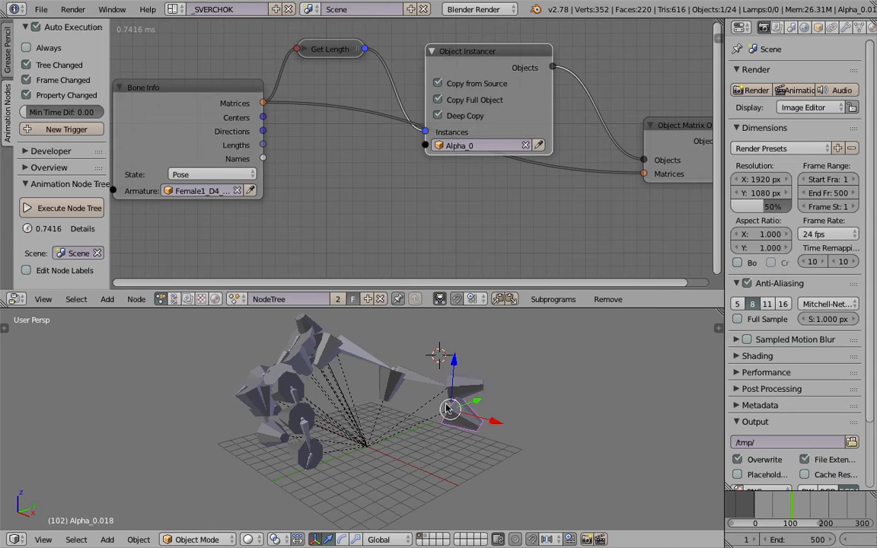
middle_click_drag(322, 361, 427, 407)
key("a")
key("a")
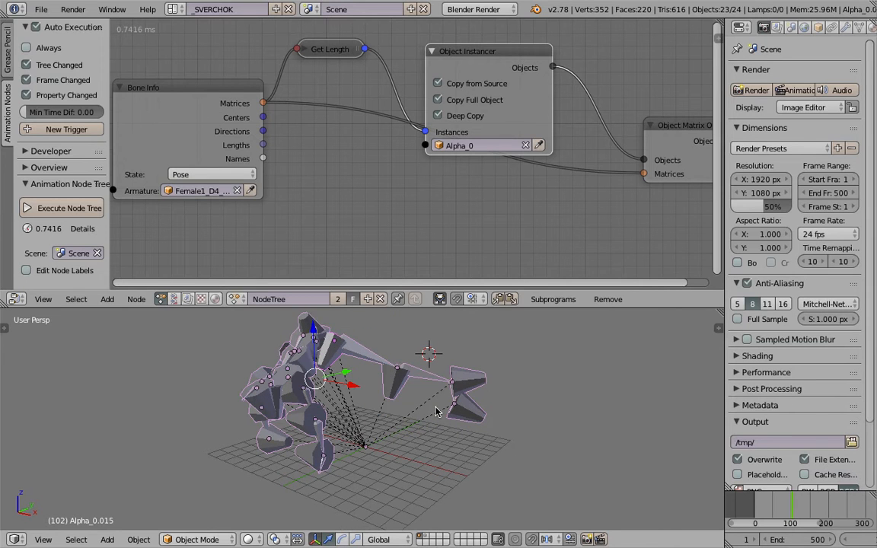
key("a")
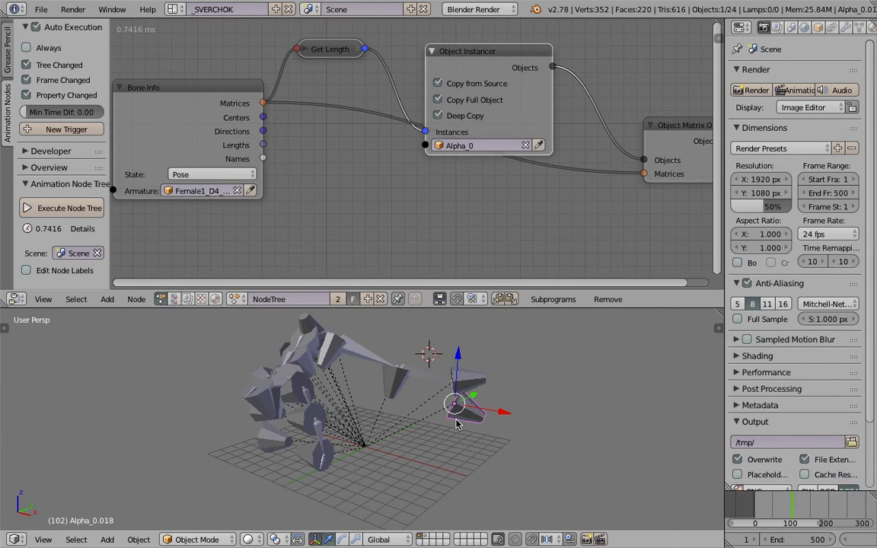
- Add an Object Group Operations node after the Object Matrix Output node
scroll(491, 221, "down", 2)
middle_click_drag(490, 201, 386, 204)
middle_click_drag(533, 183, 398, 183)
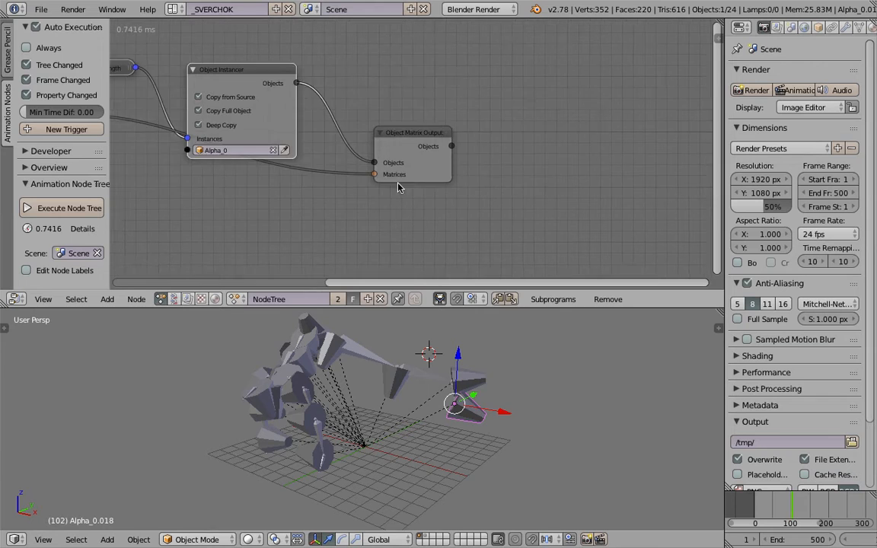
scroll(496, 156, "up", 1)
key("shift+a")
left_click(542, 146)
type("group o")
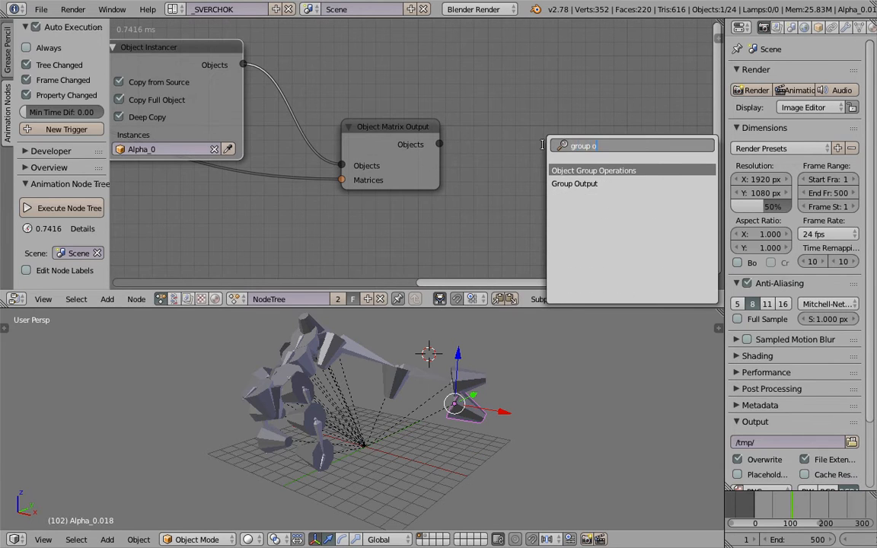
key("Return")
left_click(546, 150)
- Try to feed the matrix output's objects into the group node through Get List Element nodes, then delete those nodes
left_click_drag(447, 148, 543, 204)
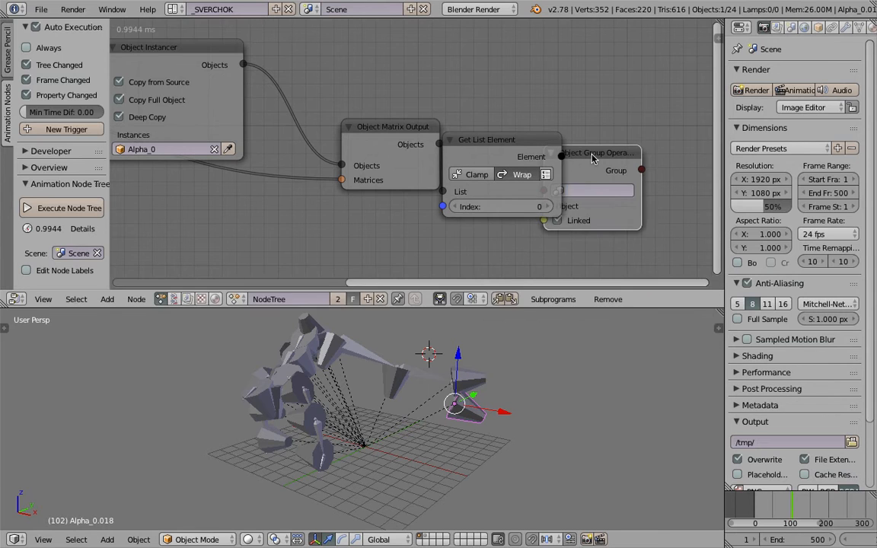
left_click_drag(516, 147, 536, 122)
left_click_drag(594, 142, 623, 140)
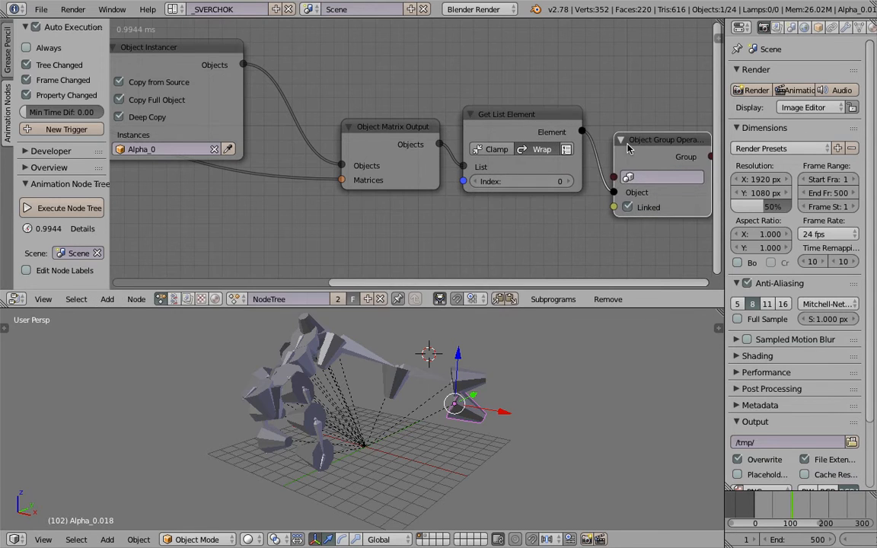
middle_click_drag(521, 157, 509, 159)
key("shift+d")
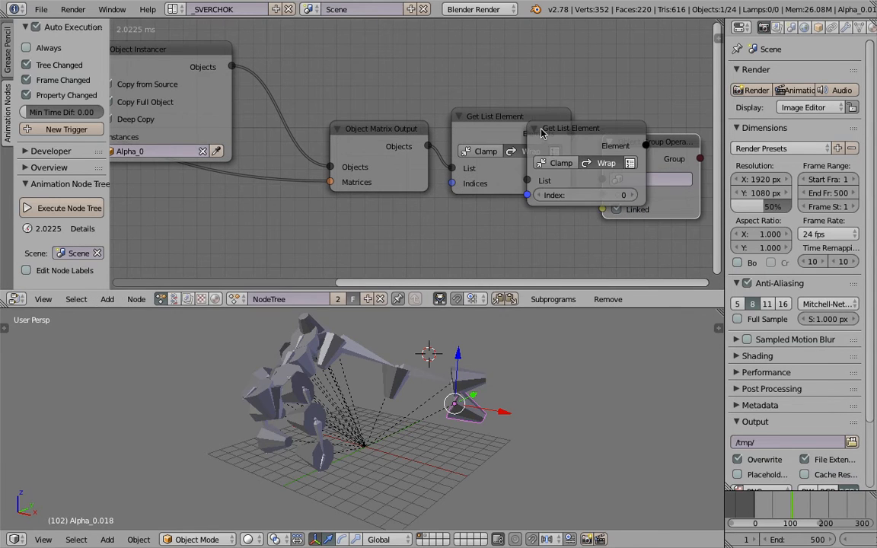
left_click(541, 133)
key("h")
key("x")
left_click(538, 126)
key("x")
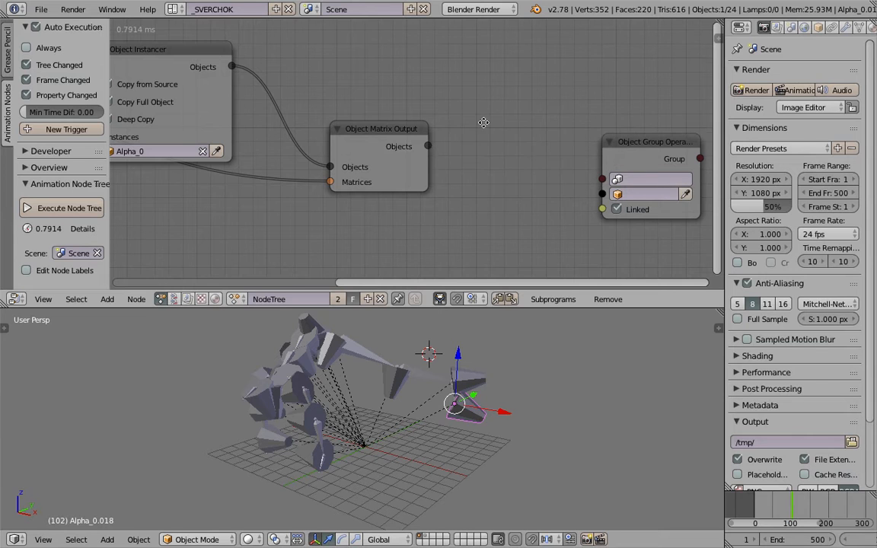
- Create a My Loop subprogram from the Object Matrix Output's object list, with its Invoke Subprogram and Loop Input nodes
middle_click_drag(525, 138, 466, 148)
left_click_drag(352, 138, 345, 124)
left_click_drag(608, 154, 659, 144)
middle_click_drag(569, 144, 471, 142)
left_click(233, 131)
left_click_drag(264, 140, 324, 137)
left_click_drag(467, 195, 479, 183)
left_click_drag(544, 141, 577, 138)
left_click(256, 129)
key("w")
left_click(361, 130)
left_click(441, 99)
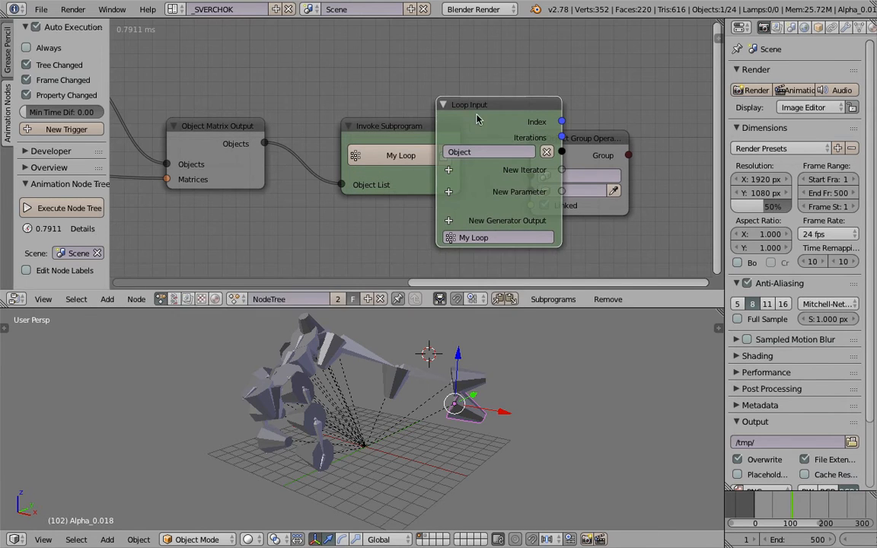
- Arrange the Loop Input node and connect its Object iterator to the group node's Object input
middle_click_drag(565, 134, 439, 115)
left_click_drag(465, 122, 565, 128)
left_click_drag(419, 109, 464, 107)
left_click_drag(526, 128, 557, 126)
left_click_drag(478, 128, 535, 175)
- Create an object group in the scene and choose Group in the Object Group Operations node
left_click(564, 162)
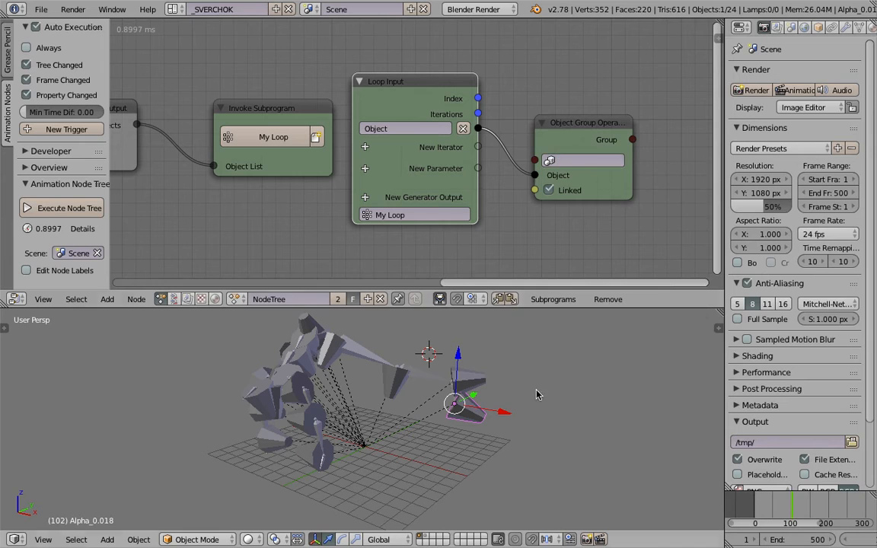
left_click(576, 397)
left_click(583, 161)
left_click(575, 180)
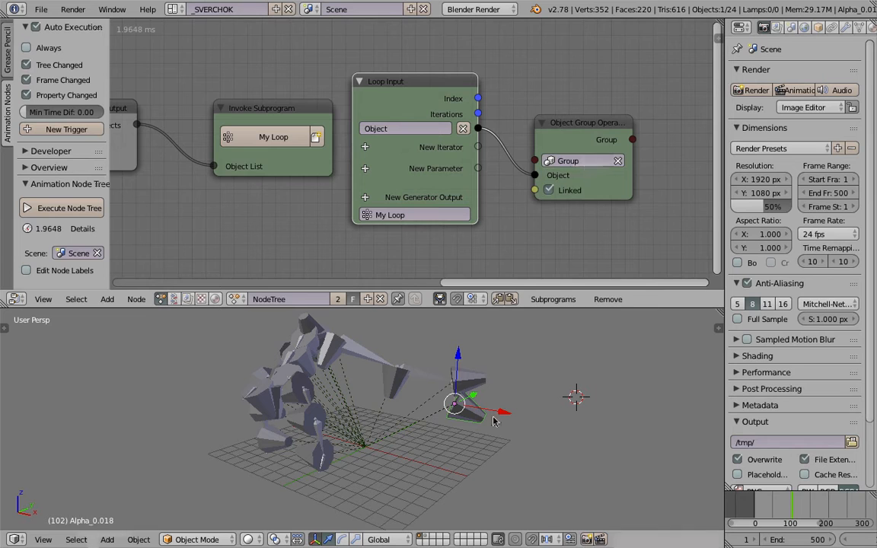
- Select several cone copies at frames 86 and 104 from different angles to check their group membership
left_click(786, 509)
right_click(372, 357)
right_click(325, 365)
right_click(298, 353)
middle_click_drag(305, 372, 362, 415, "shift")
middle_click_drag(362, 415, 381, 393)
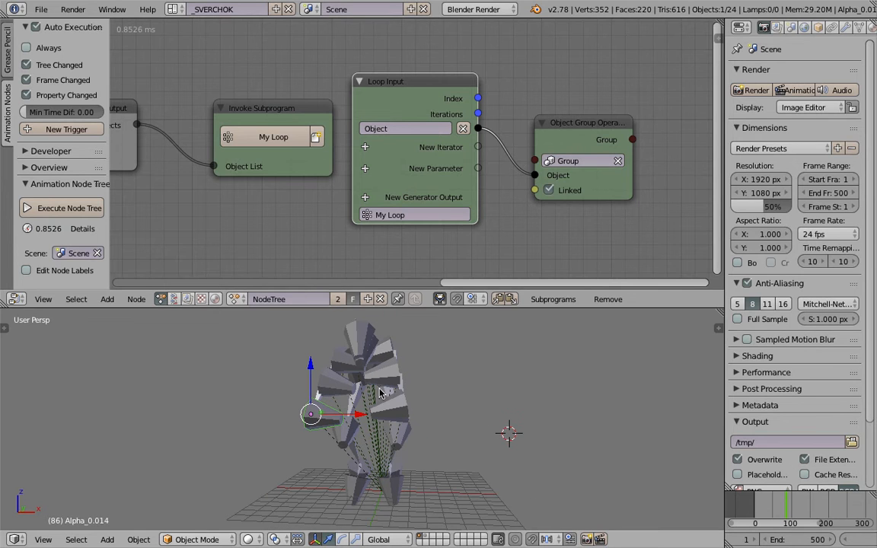
middle_click_drag(443, 401, 519, 398)
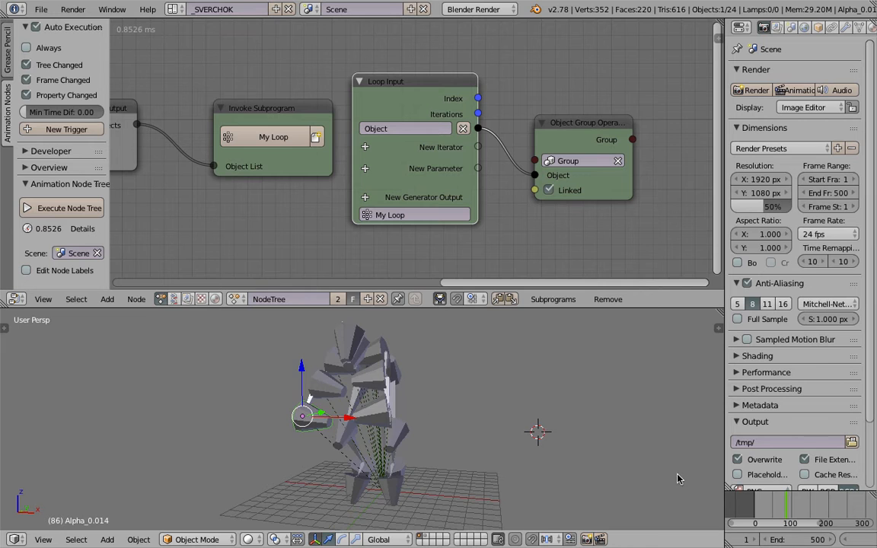
mouse_move(775, 505)
left_mouse_down()
mouse_move(754, 506)
mouse_move(793, 506)
left_mouse_up()
mouse_move(409, 404)
middle_mouse_down()
mouse_move(454, 409)
mouse_move(402, 408)
middle_mouse_up()
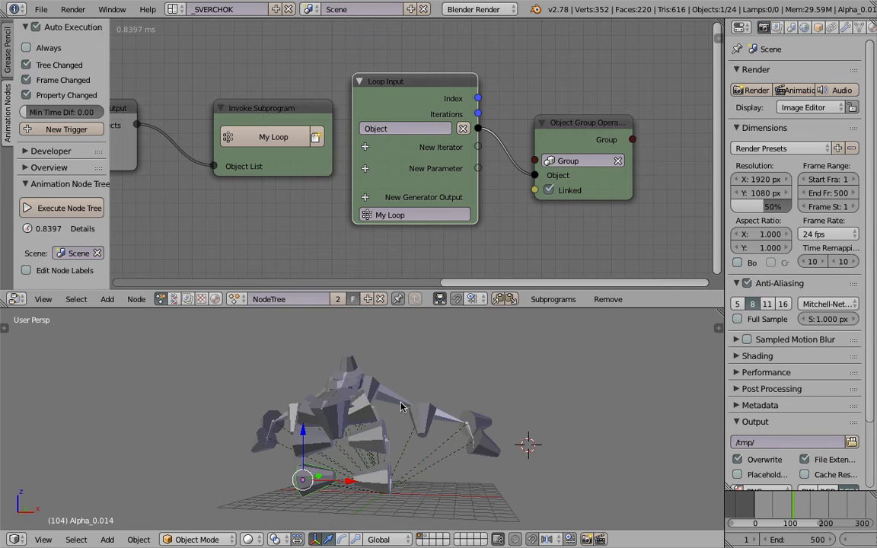
middle_click_drag(383, 488, 358, 435)
right_click(419, 438)
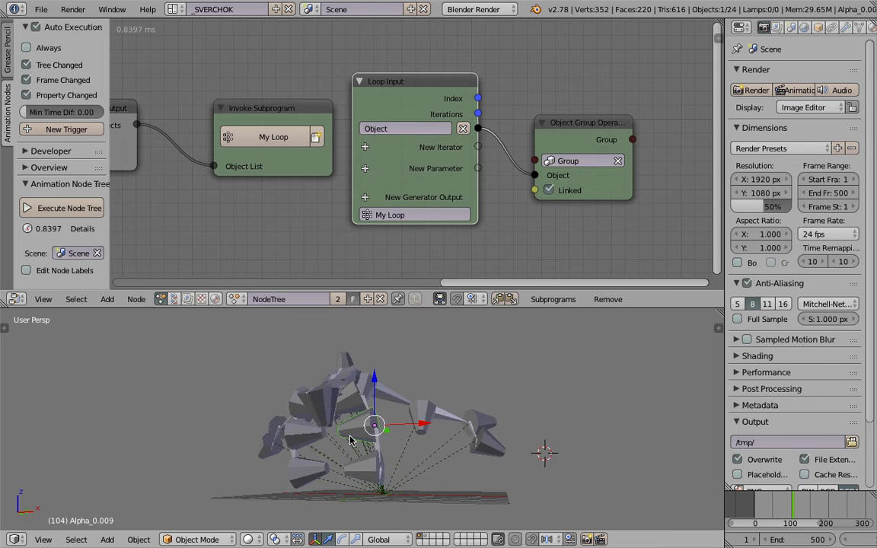
- Open the Sverchok tree NodeTree.001 and insert a Vector Rewire node between the Cylinder vertices and the Viewer BMesh
left_click(172, 300)
left_click(258, 322)
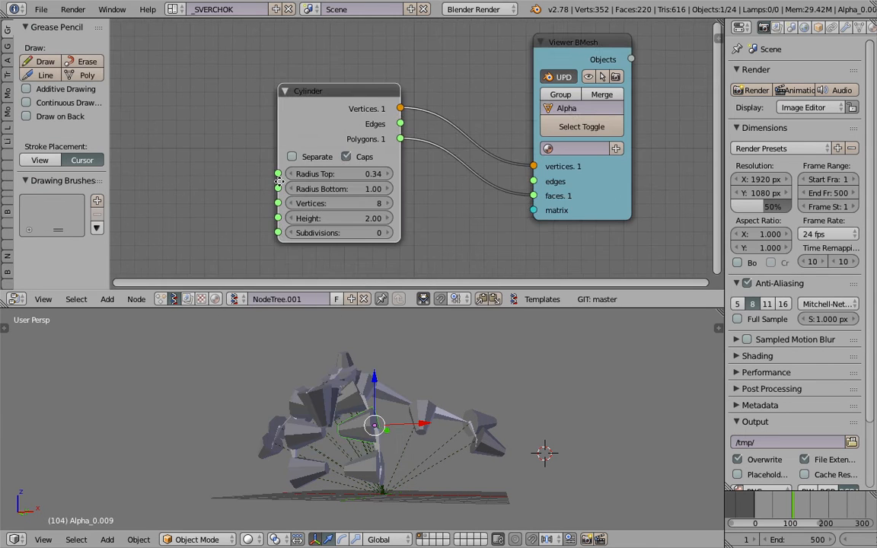
left_click_drag(354, 116, 227, 111)
key("alt+space")
type("rer")
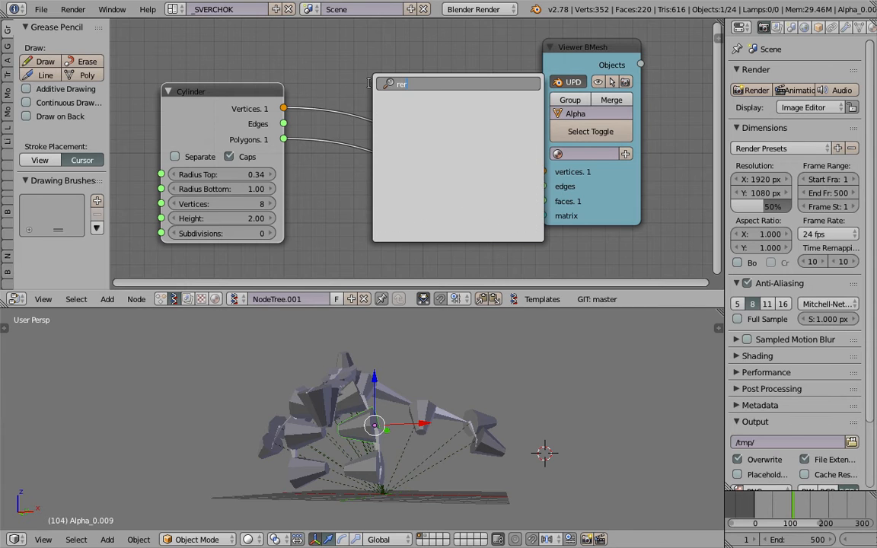
key("Return")
left_click(369, 83)
left_click_drag(396, 97, 412, 72)
- Set the Vector Rewire node to swap the Z axis with X
middle_click_drag(441, 451, 396, 365)
scroll(393, 491, "up", 2)
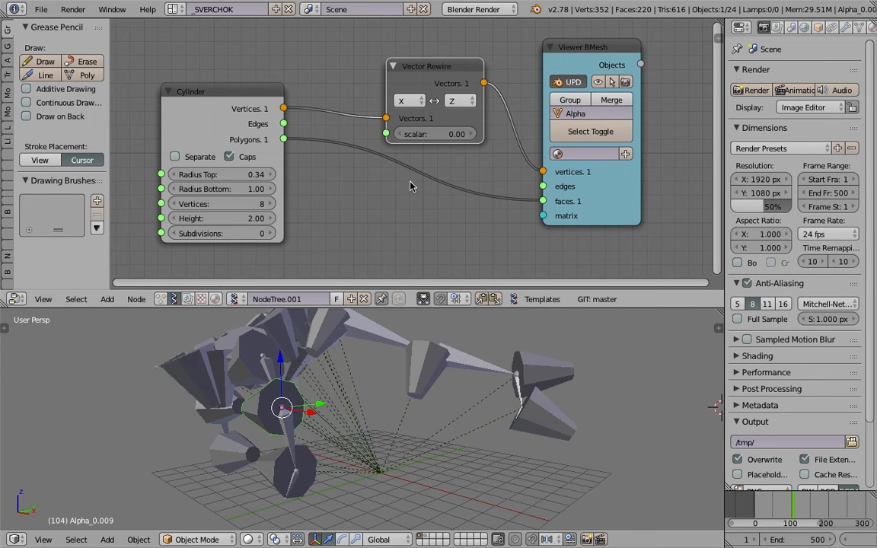
left_click(403, 102)
left_click(419, 53)
left_click(459, 102)
left_click(465, 84)
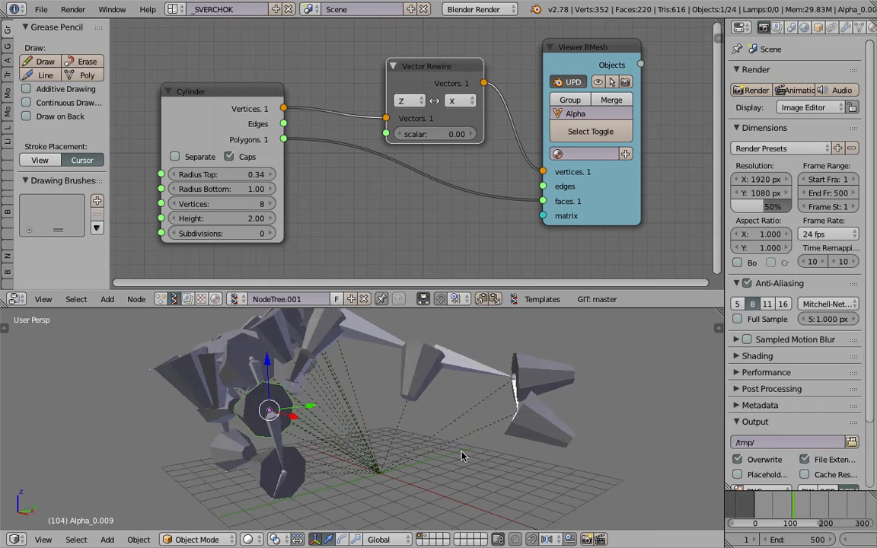
- Split the node editor in two and show the Animation Nodes tree in the new area
scroll(693, 57, "down", 2)
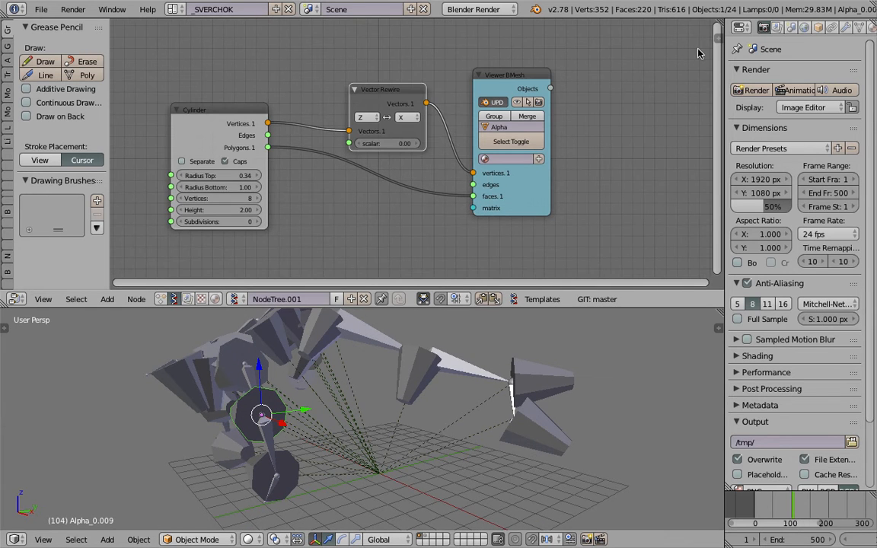
left_click_drag(717, 25, 526, 68)
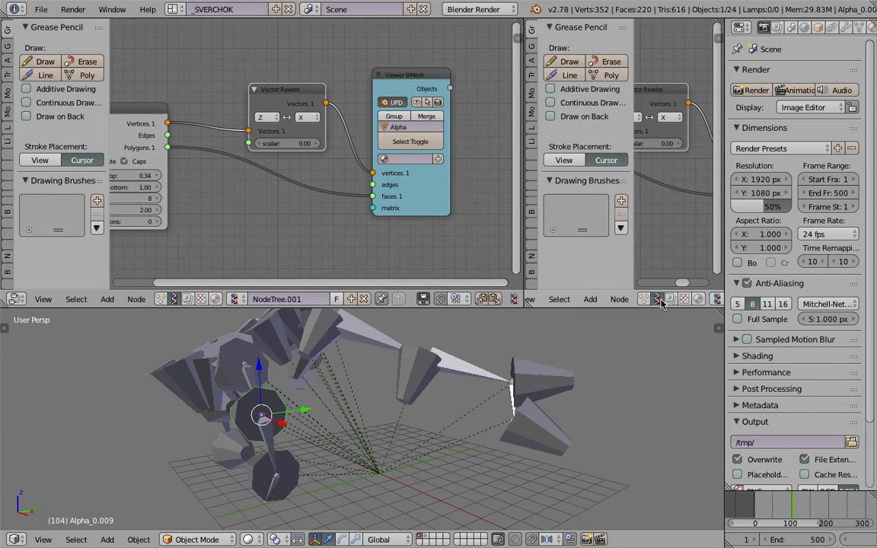
left_click(644, 298)
left_click_drag(631, 149, 478, 155)
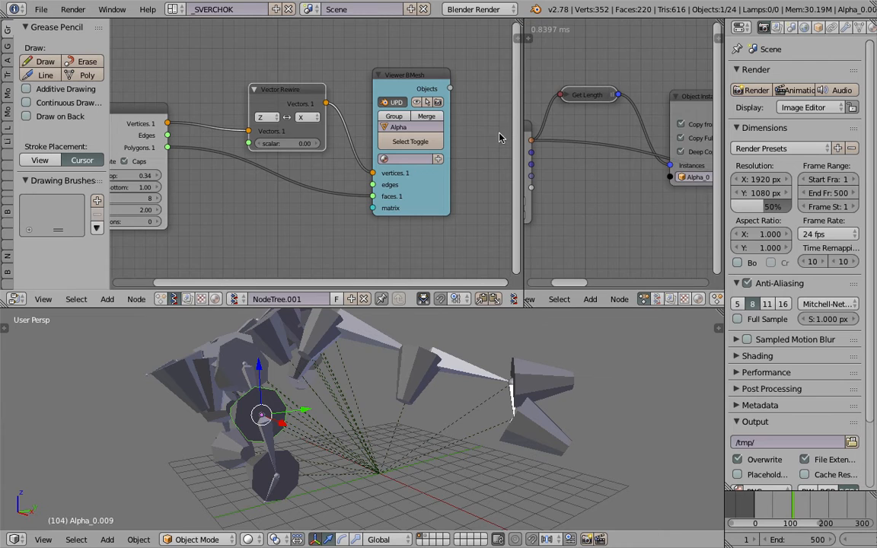
- Widen the Animation Nodes area and reset the source data of the Object Instancer node
left_click_drag(520, 126, 408, 125)
scroll(557, 112, "up", 2)
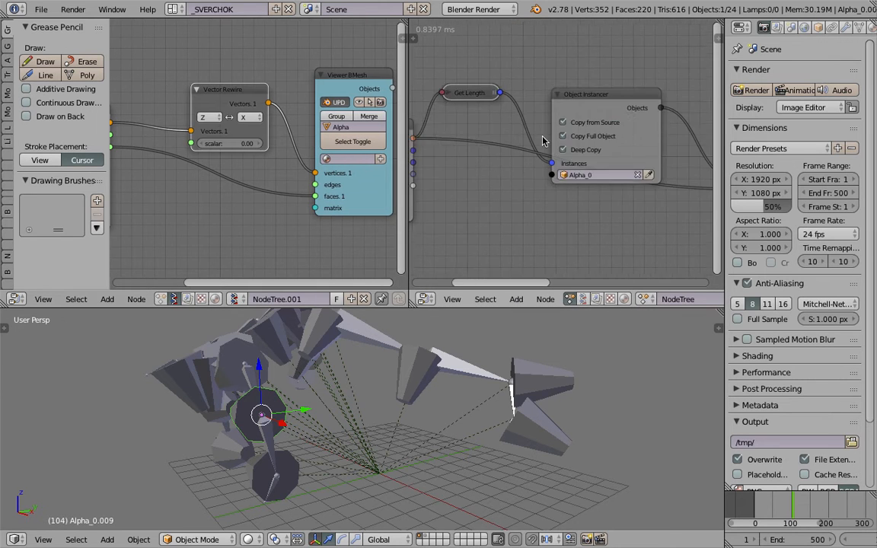
key("u")
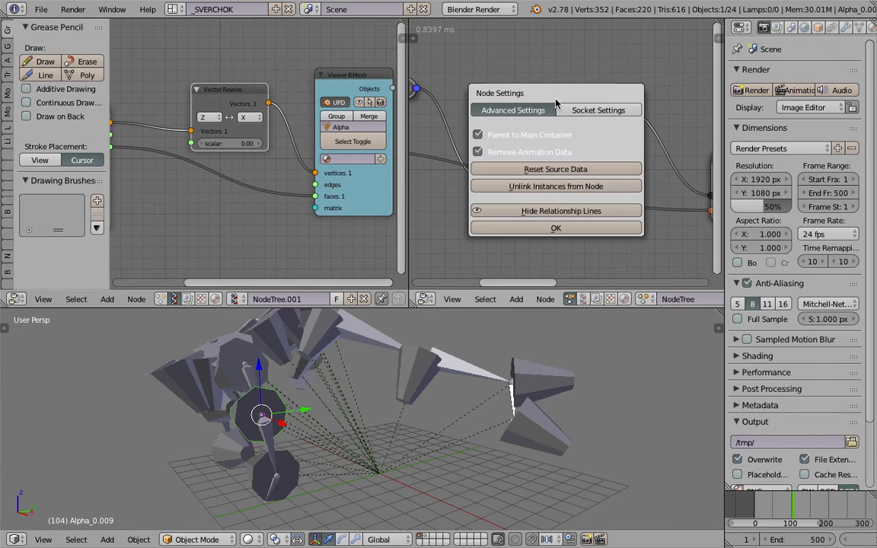
left_click(537, 170)
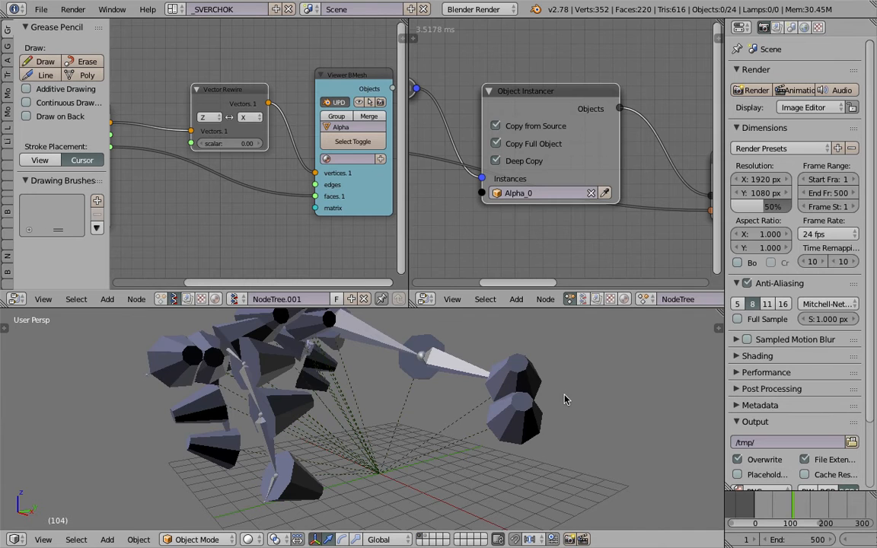
middle_click_drag(433, 432, 487, 392)
- Set the Vector Rewire node to swap Z with Y and reset the Object Instancer's source data
left_click(247, 117)
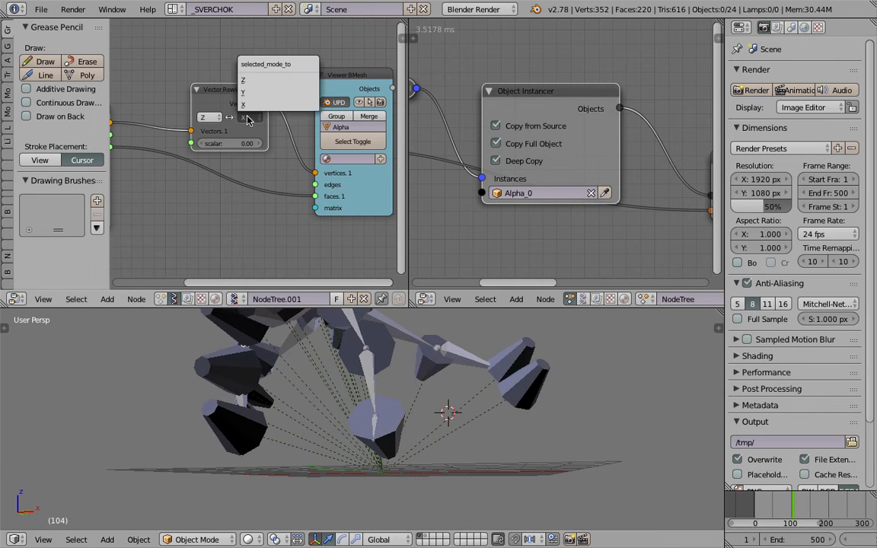
left_click(259, 94)
key("u")
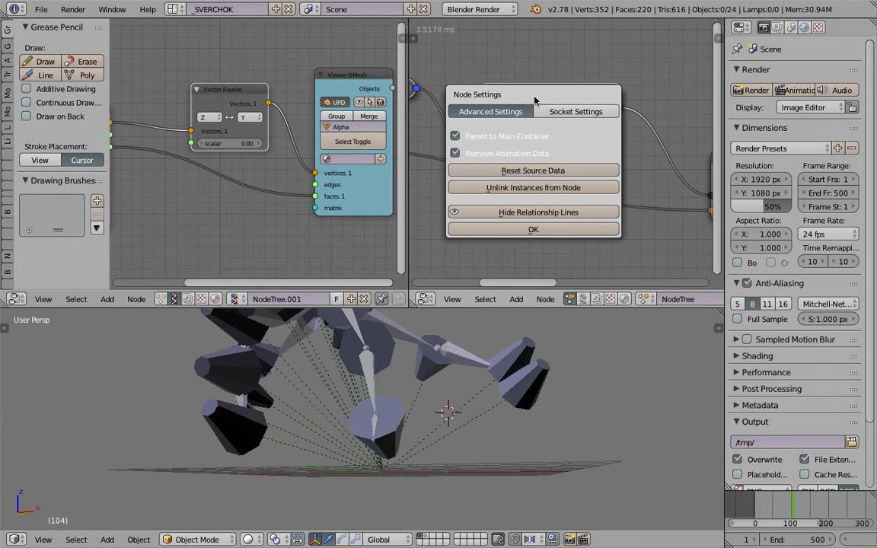
left_click(533, 167)
middle_click_drag(496, 413, 414, 365)
scroll(259, 152, "up", 1)
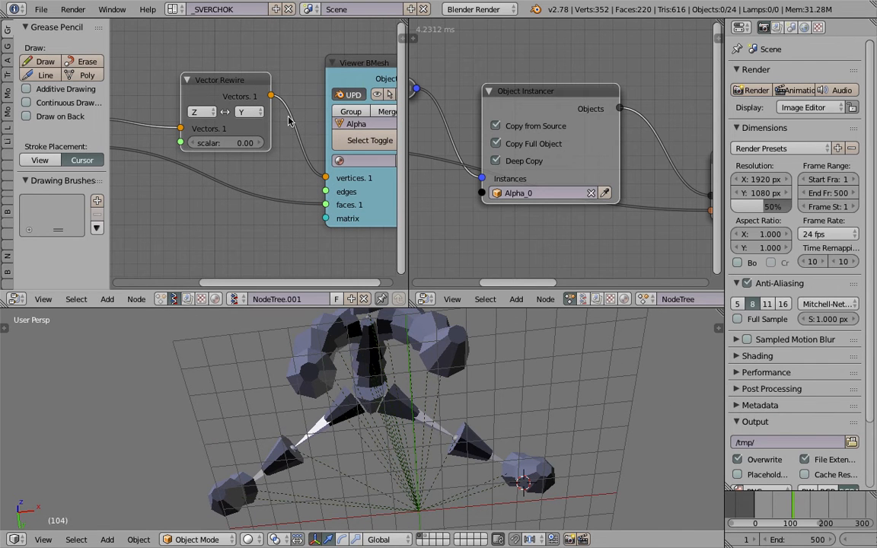
- Merge the two node editor areas into one and scrub the timeline to frame 86 to check the cones' orientation
left_click_drag(404, 21, 457, 49)
middle_click_drag(465, 308, 493, 400)
left_click_drag(761, 507, 786, 509)
scroll(532, 403, "down", 3)
mouse_move(518, 392)
middle_mouse_down()
mouse_move(532, 405)
mouse_move(524, 397)
middle_mouse_up()
middle_click_drag(524, 397, 567, 449, "shift")
scroll(533, 434, "up", 2)
mouse_move(789, 504)
left_mouse_down()
mouse_move(823, 499)
mouse_move(786, 502)
left_mouse_up()
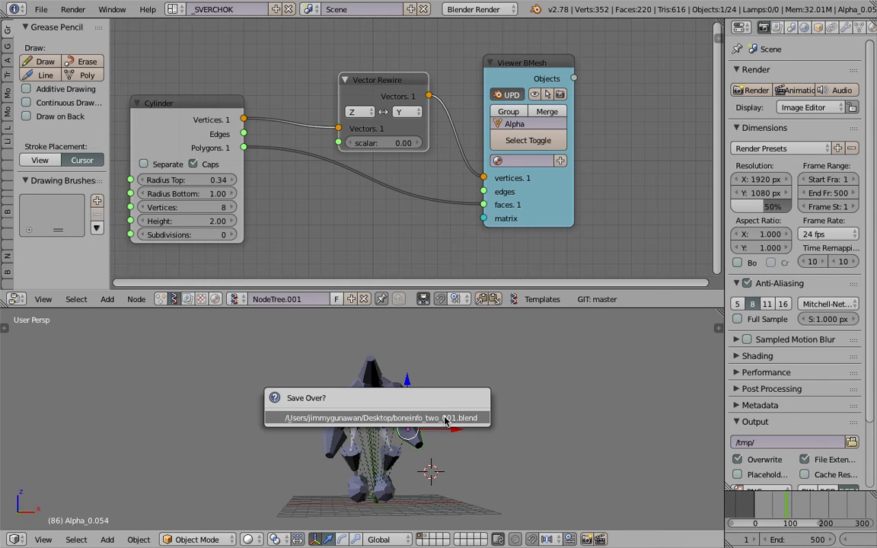
- Save over boneinfo_two_001.blend and select all cone copies belonging to the same group
left_click(446, 418)
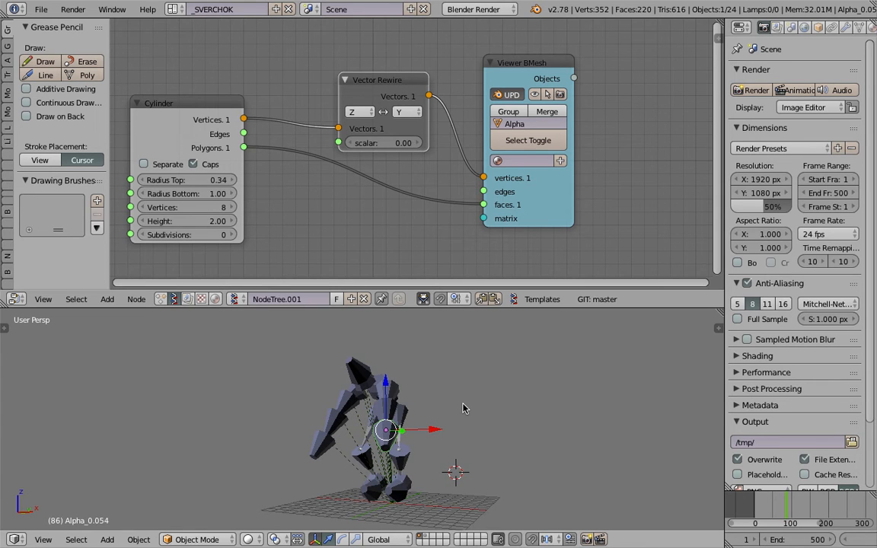
key("shift+g")
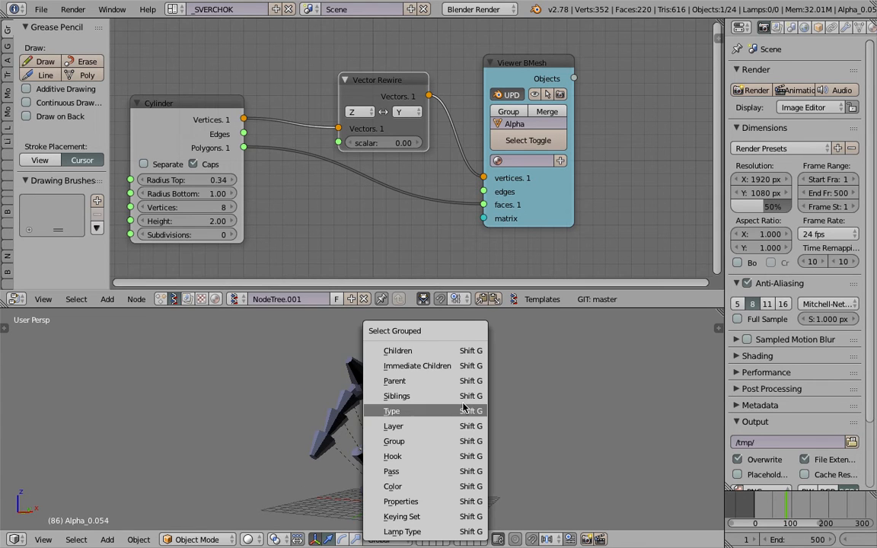
left_click(453, 441)
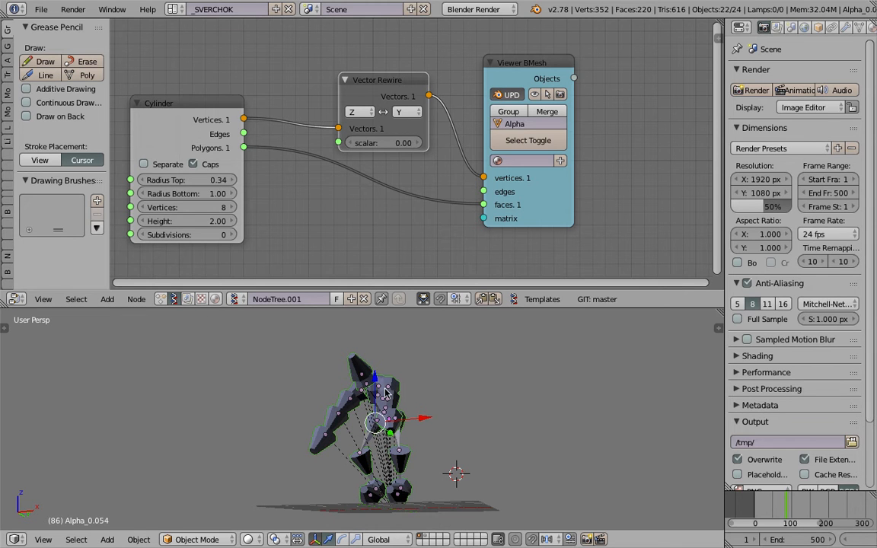
middle_click_drag(410, 402, 288, 374)
scroll(434, 405, "up", 2)
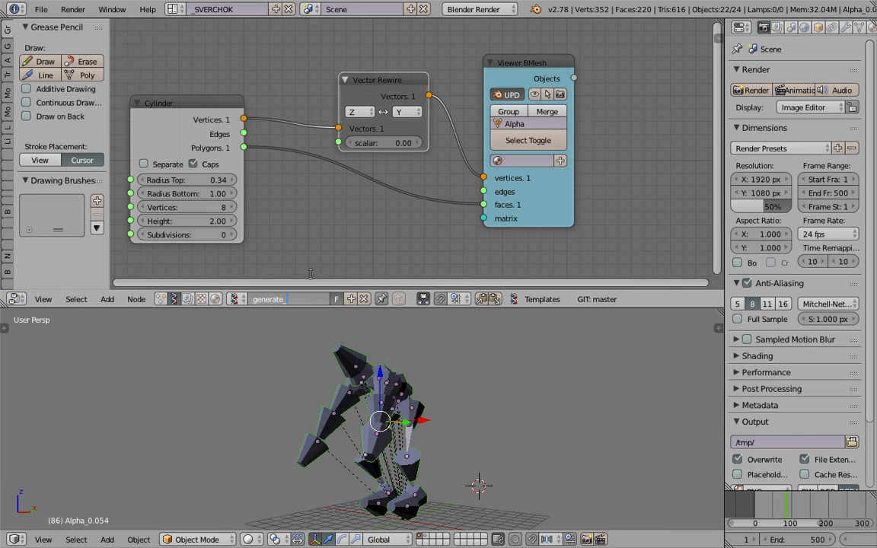
- Create a new Sverchok node tree, adding an Objects in mk3 node loaded with the selected cones
left_click(351, 299)
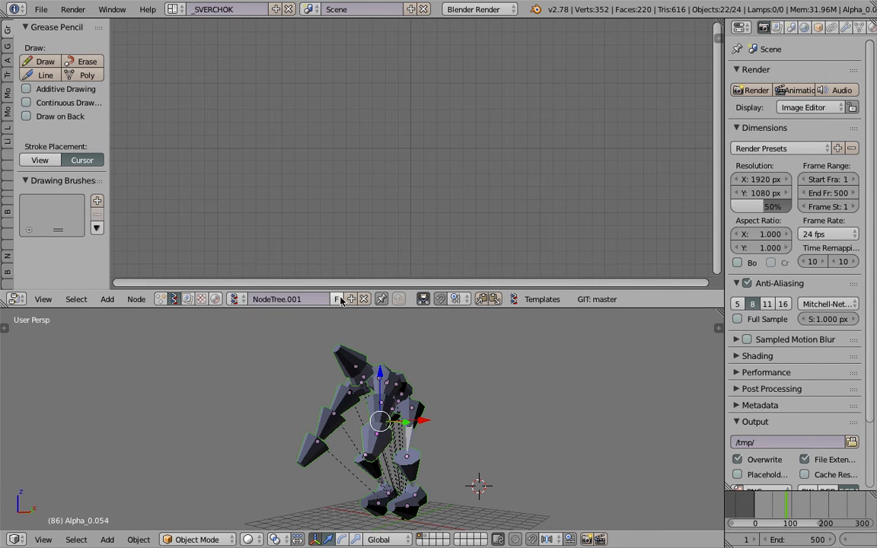
key("space")
type("pbj")
key("BackSpace")
key("BackSpace")
key("BackSpace")
type("objects")
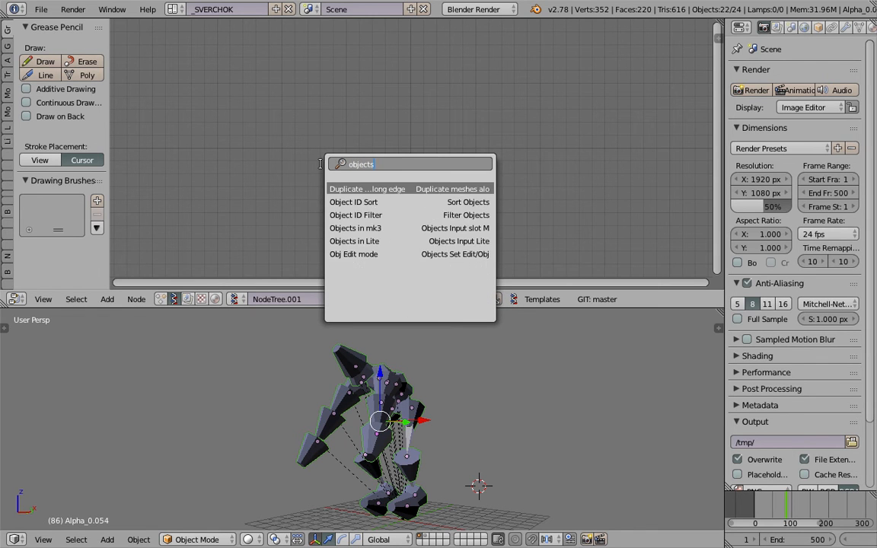
type(" i")
key("Return")
left_click(309, 177)
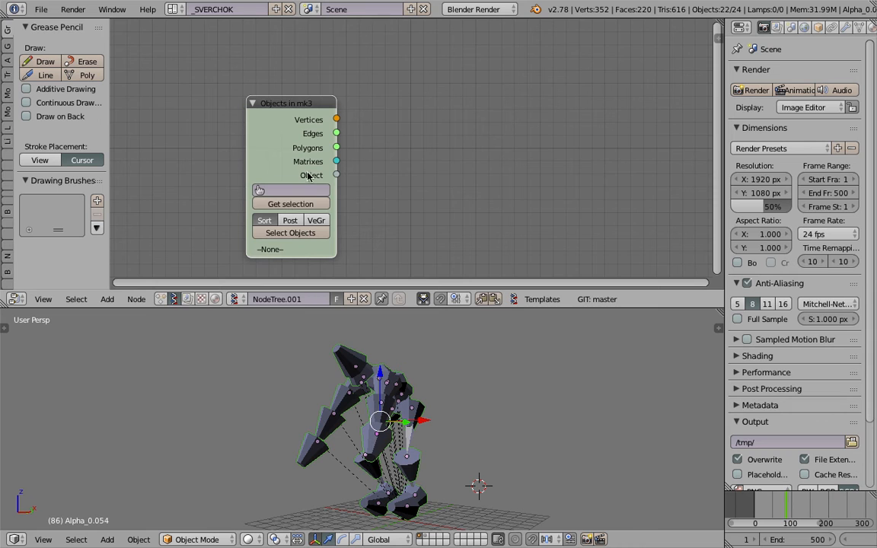
middle_click_drag(342, 200, 299, 158)
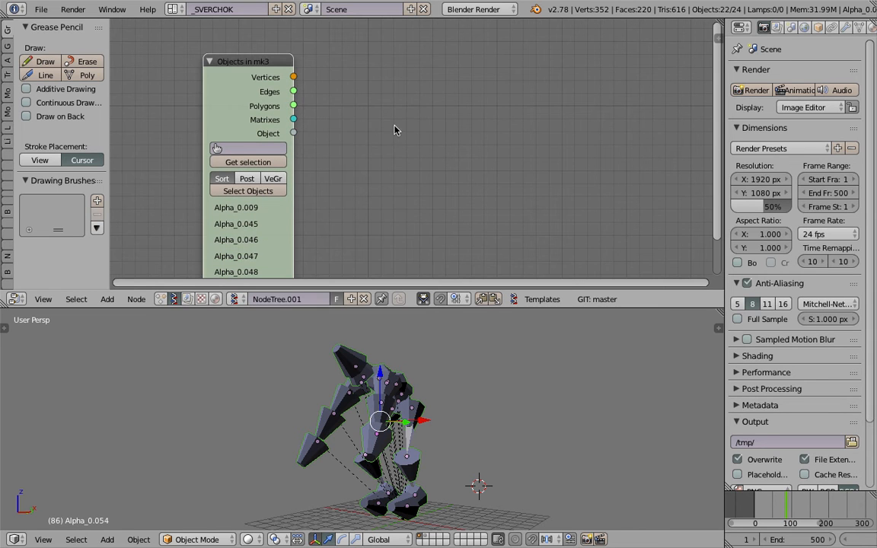
- Add a Viewer Draw node and connect the objects' Vertices and Polygons outputs to its vertices and edg_pol inputs
key("alt+space")
type("vd")
key("Return")
left_click(518, 107)
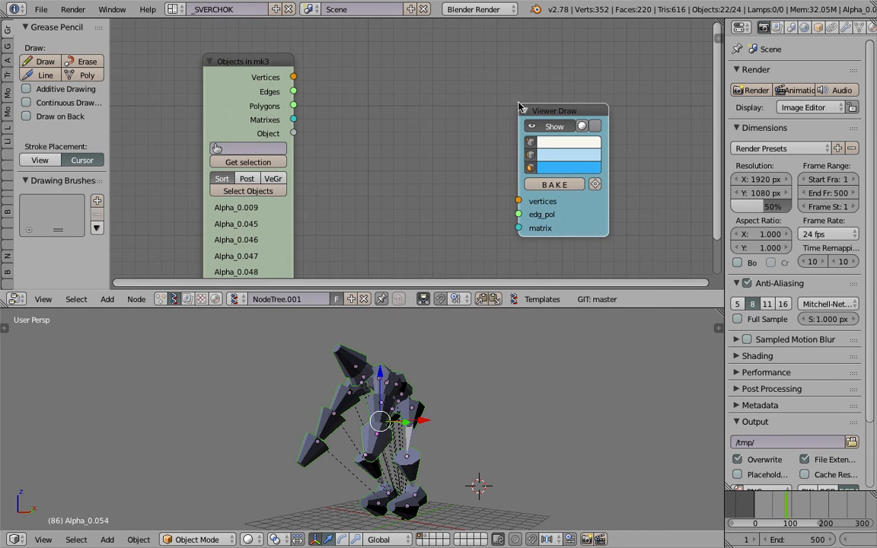
mouse_move(293, 77)
left_mouse_down()
mouse_move(518, 201)
mouse_move(352, 131)
left_mouse_up()
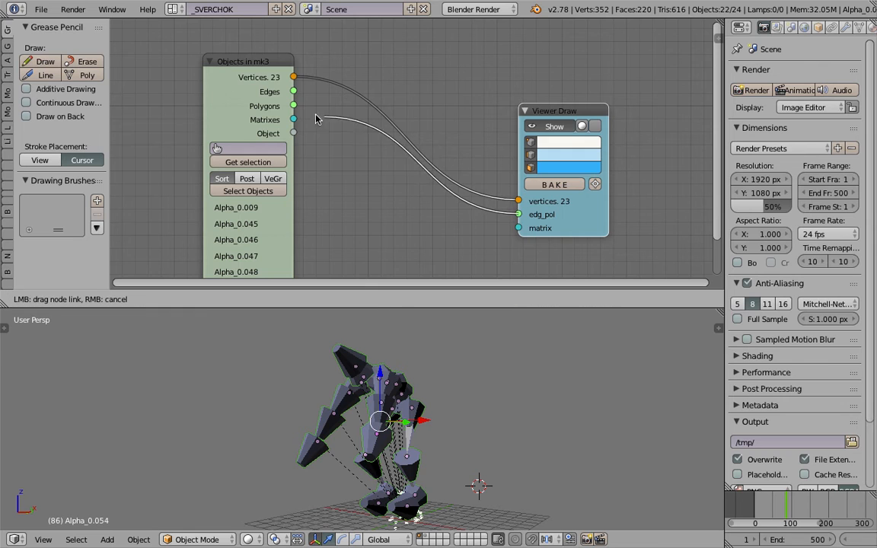
left_click_drag(298, 105, 298, 106)
middle_click_drag(456, 423, 434, 421)
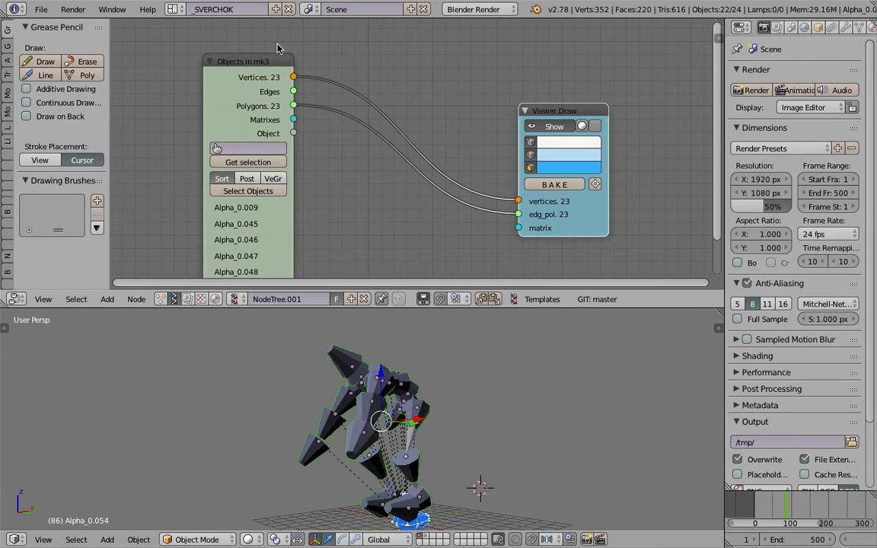
- Insert a Matrix Apply (verts) node into the vertices link, connect the objects' Matrixes to it and save the file
left_click_drag(264, 61, 225, 62)
key("shift+a")
left_click(302, 58)
type("appl")
key("Down")
key("Up")
key("Return")
left_click(305, 61)
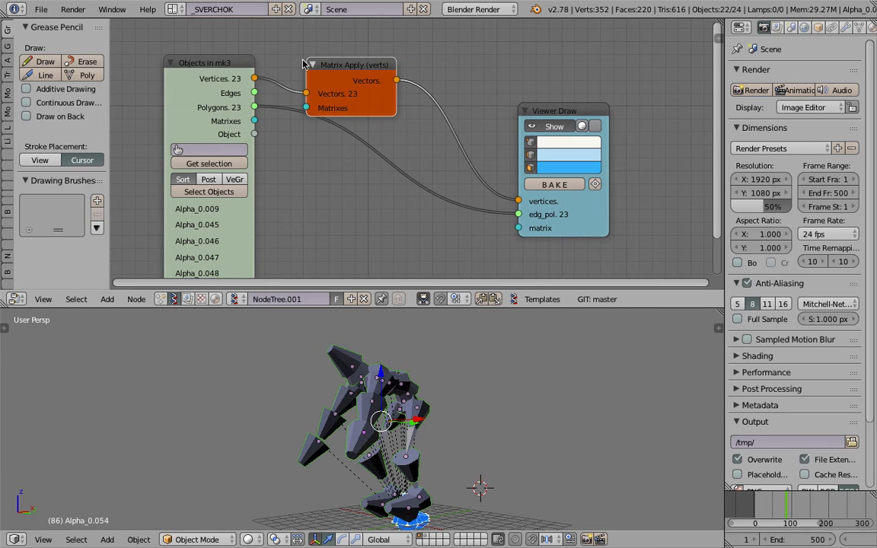
left_click_drag(254, 121, 305, 107)
middle_click_drag(394, 321, 609, 427)
key("ctrl+s")
left_click(525, 384)
- Scrub through the animation and switch between layers 1 and 2 to examine the drawn meshes against the cones
left_click_drag(763, 499, 782, 504)
key("2")
mouse_move(459, 402)
middle_mouse_down()
mouse_move(477, 404)
mouse_move(402, 410)
mouse_move(450, 406)
middle_mouse_up()
key("1")
left_click_drag(756, 516, 803, 503)
middle_click_drag(505, 448, 532, 451)
left_click_drag(774, 508, 796, 508)
middle_click_drag(492, 463, 444, 427)
scroll(451, 461, "down", 1)
- Save over the file again and move the timeline to frame 60
key("ctrl+s")
left_click(432, 418)
left_click(782, 509)
mouse_move(782, 509)
left_mouse_down()
mouse_move(767, 506)
mouse_move(794, 507)
mouse_move(776, 504)
left_mouse_up()
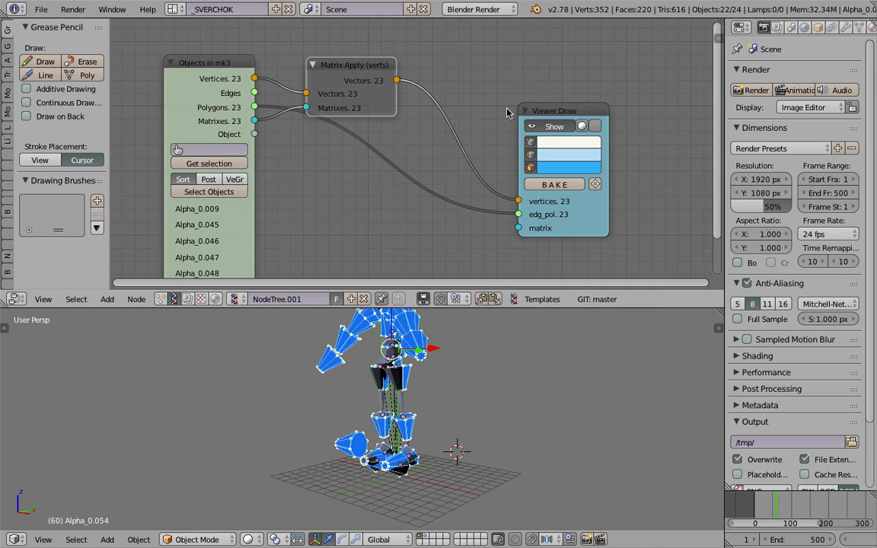
- Insert a Randomize input vertices node between Matrix Apply (verts) and Viewer Draw
key("space")
type("random")
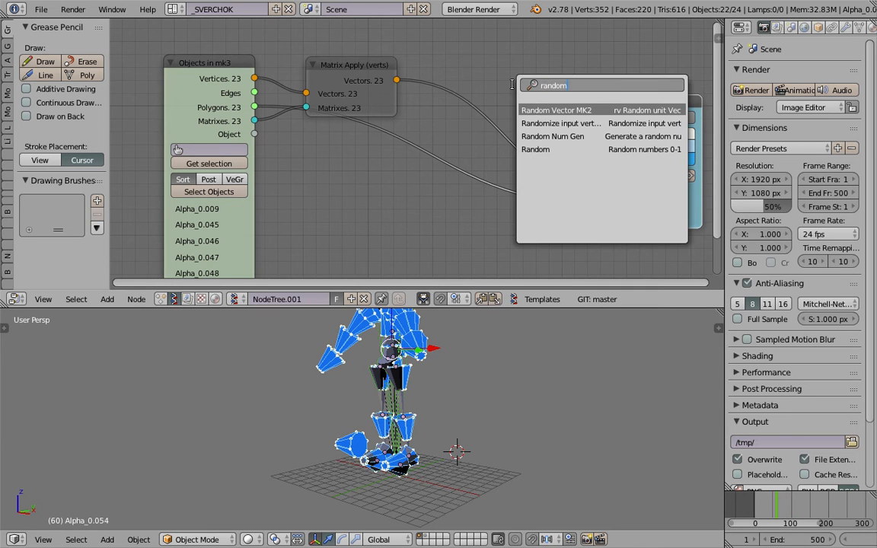
key("Down")
key("Return")
left_click(512, 134)
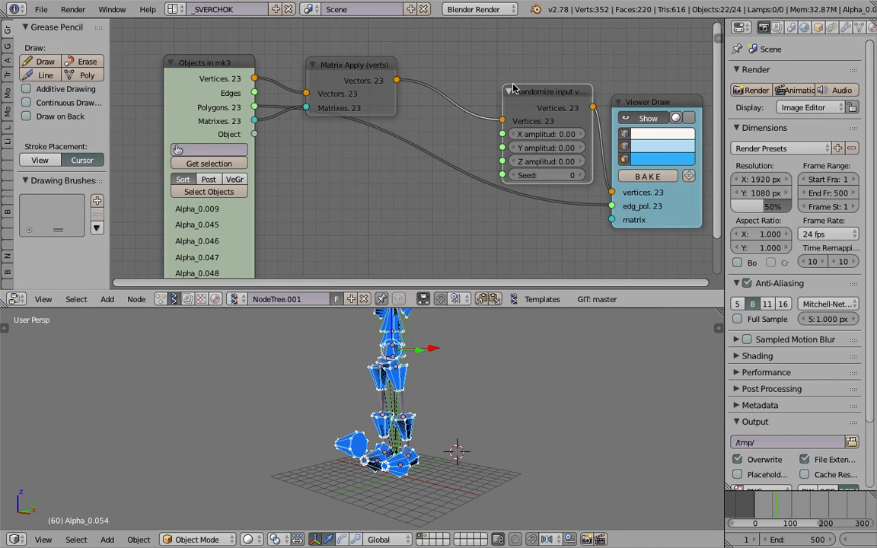
- Set the Randomize node's X amplitude to 0.09, Y amplitude to 0.66, Z amplitude to 0.87 and Seed to 18
left_click_drag(512, 134, 537, 175)
middle_click_drag(477, 355, 413, 423, "shift")
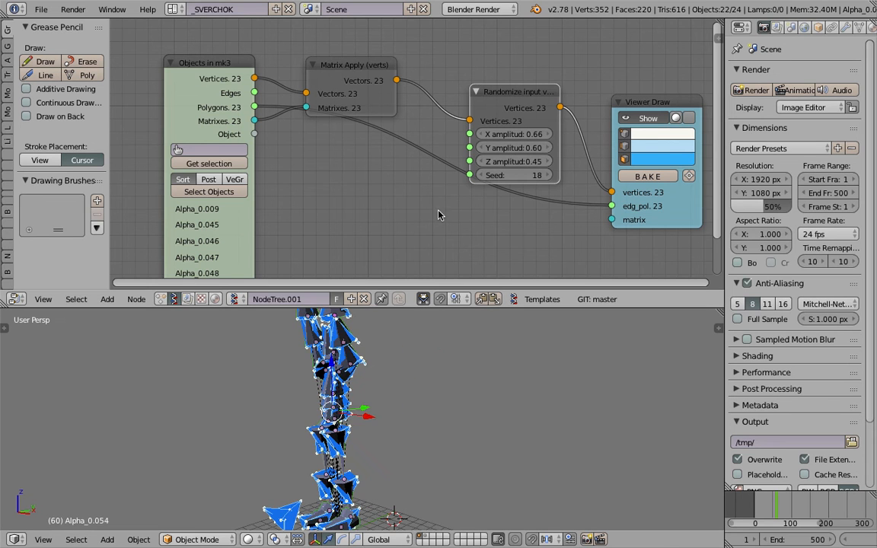
left_click_drag(512, 137, 534, 160)
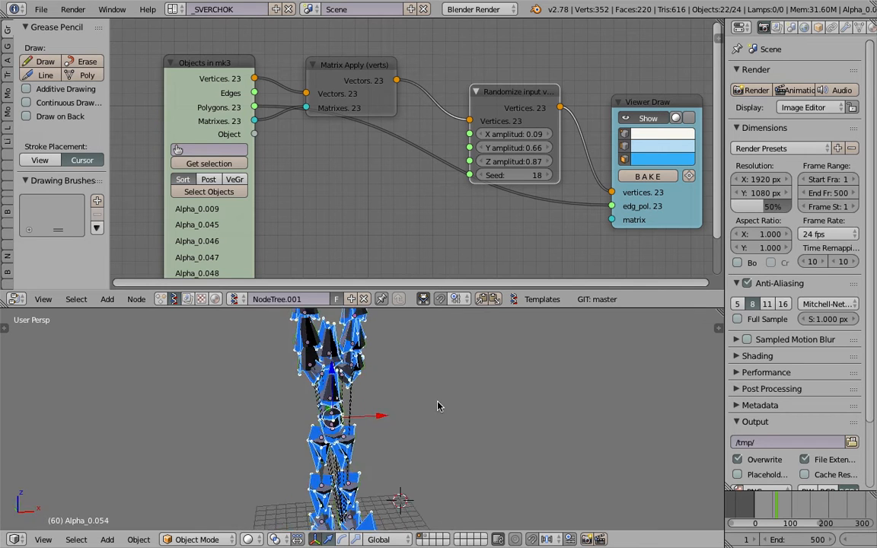
scroll(410, 399, "down", 2)
middle_click_drag(410, 399, 384, 400)
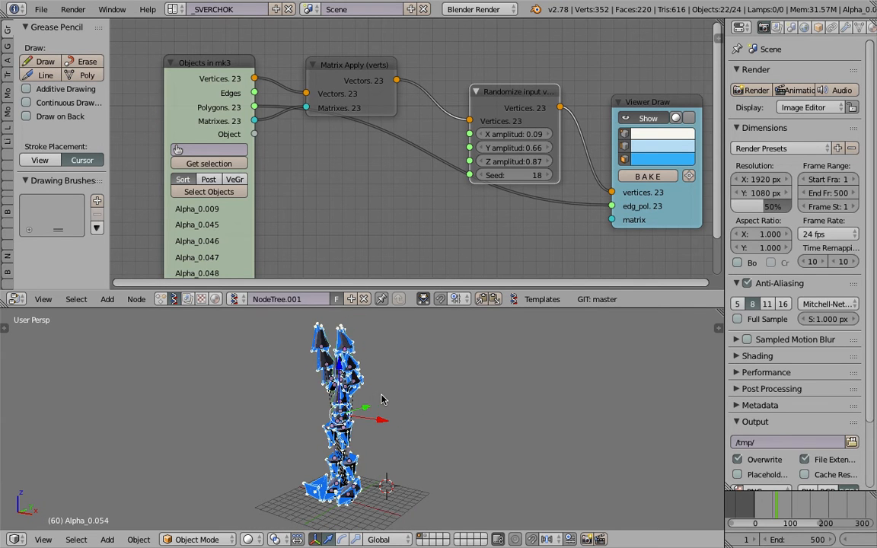
- Examine the randomized meshes on layer 2 in an enlarged 3D view while scrubbing through the animation
key("2")
key("1")
key("2")
middle_click_drag(472, 417, 425, 409)
scroll(425, 409, "up", 2)
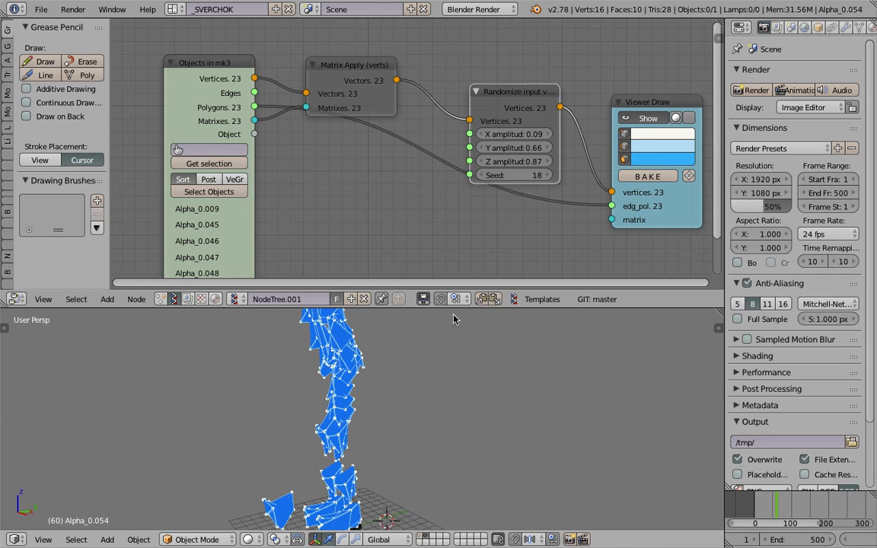
left_click_drag(455, 308, 455, 175)
middle_click_drag(457, 292, 434, 289)
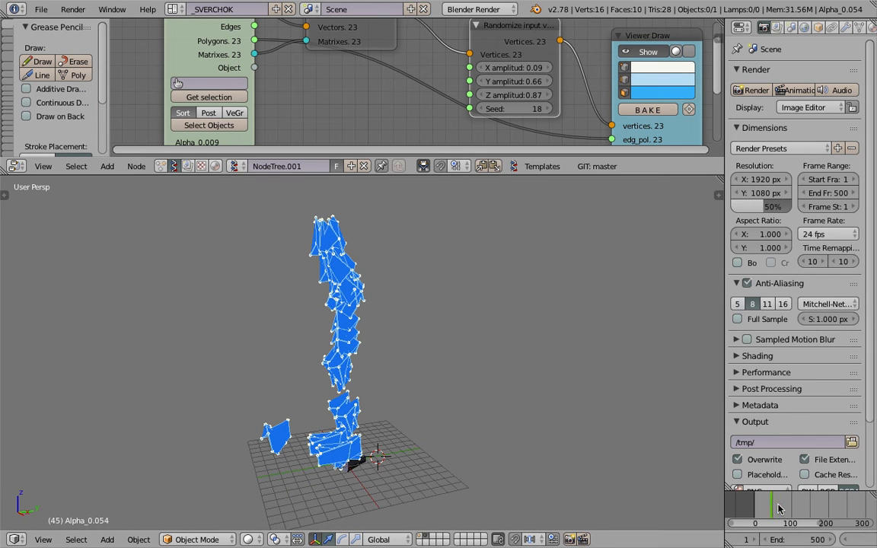
left_click_drag(800, 504, 801, 504)
middle_click_drag(285, 438, 372, 425)
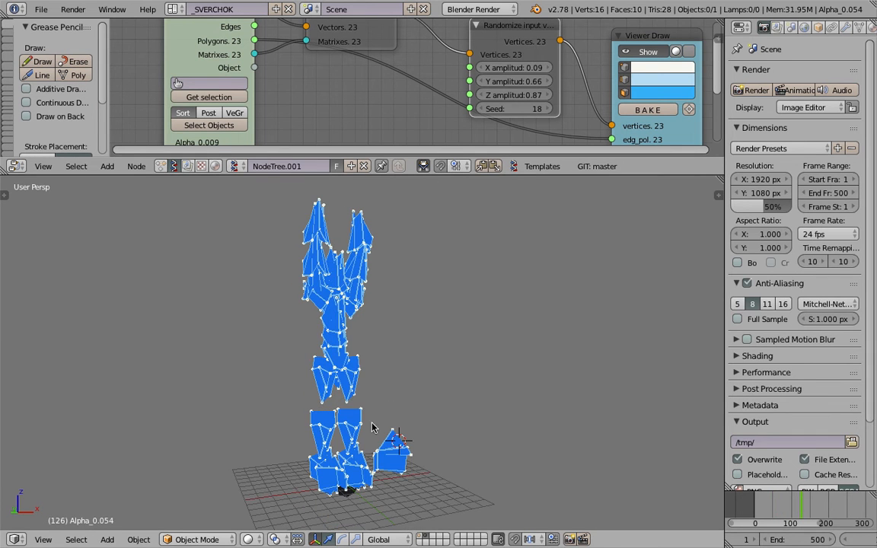
left_click(768, 509)
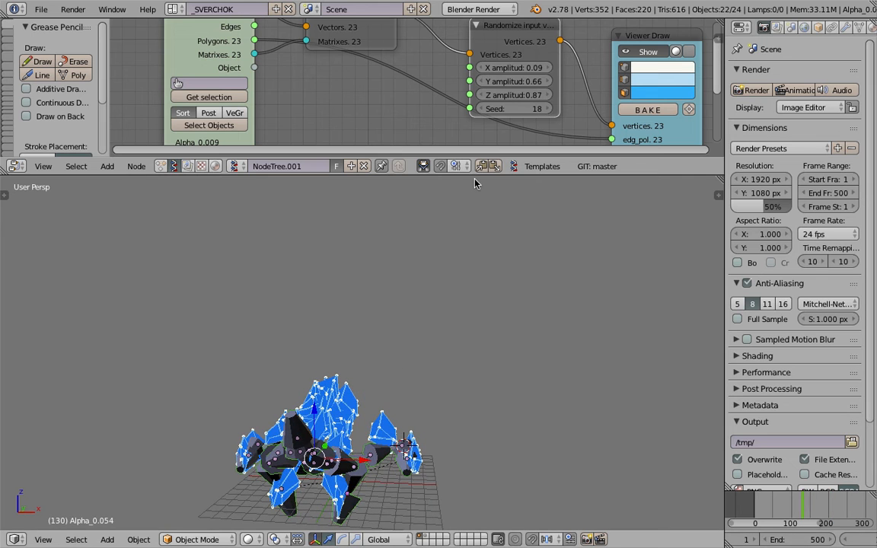
- Enlarge the node editor again, reposition the Randomize input vertices node and save over the file
left_click_drag(475, 176, 475, 323)
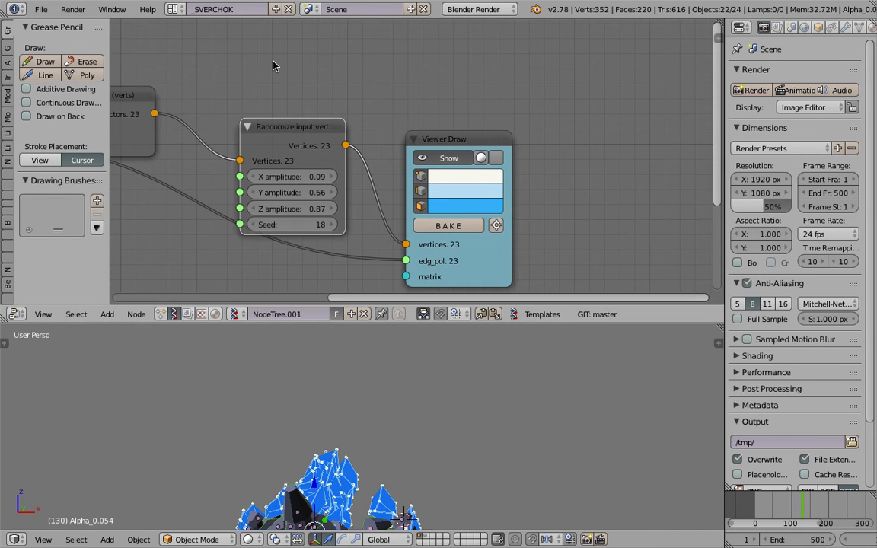
left_click_drag(272, 129, 242, 96)
middle_click_drag(285, 93, 329, 89)
key("ctrl+s")
left_click(329, 92)
- Make room before Viewer Draw and insert a KDT Closest Edges MK2 node after the Randomize input vertices node
left_click(504, 139)
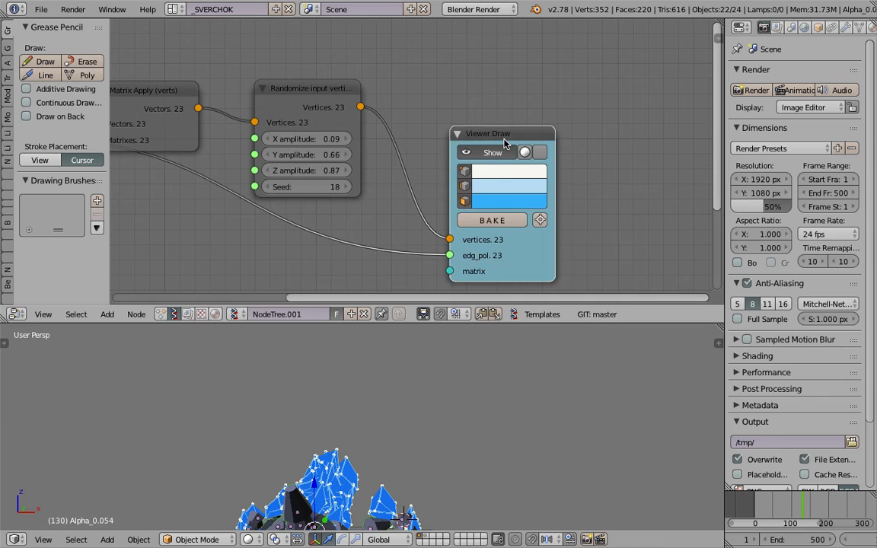
left_click_drag(504, 143, 585, 154)
left_click_drag(291, 101, 305, 79)
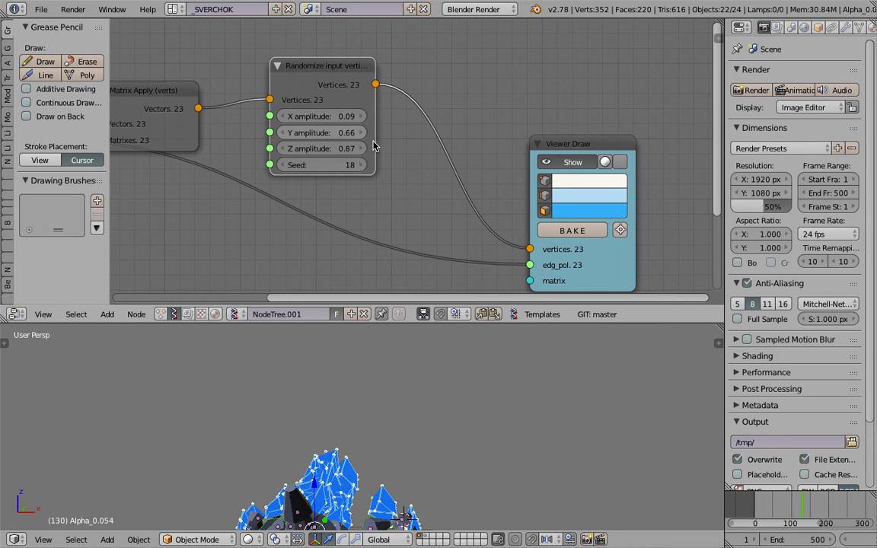
key("ctrl+f")
type("kdt")
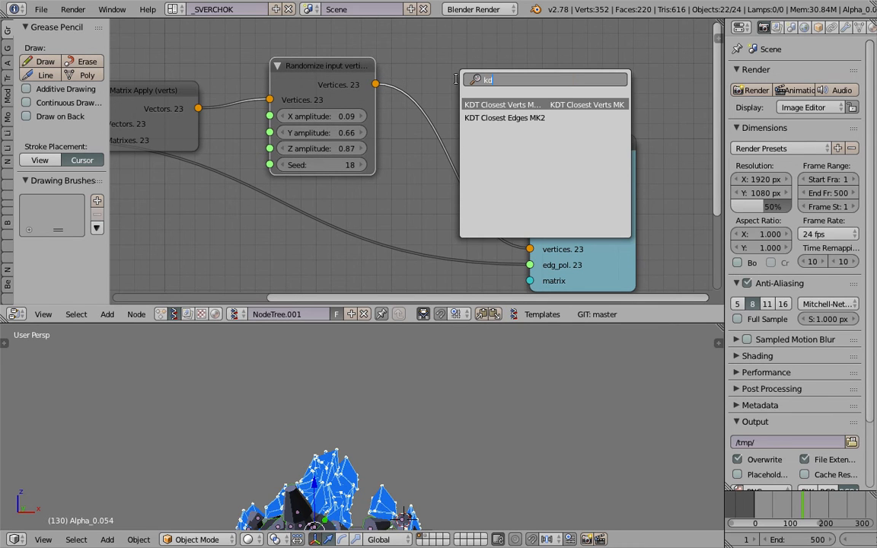
key("Down")
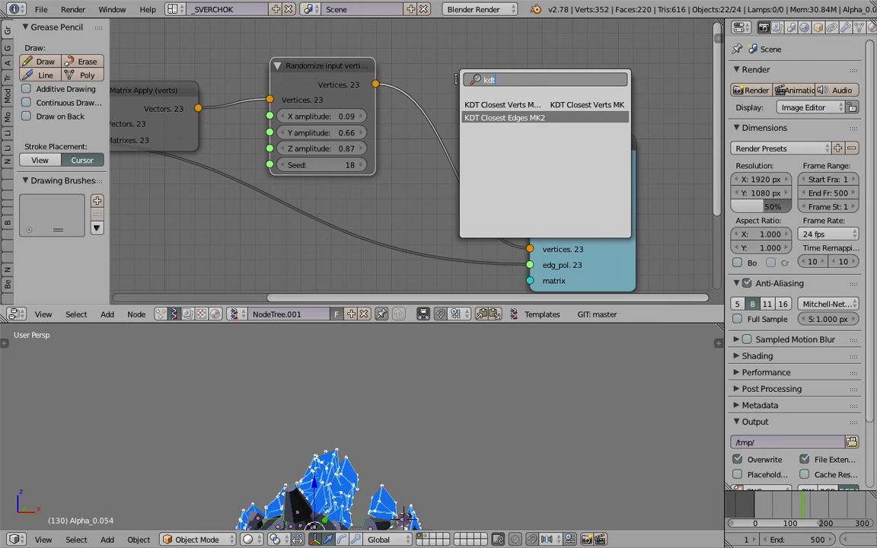
key("Return")
left_click(439, 145)
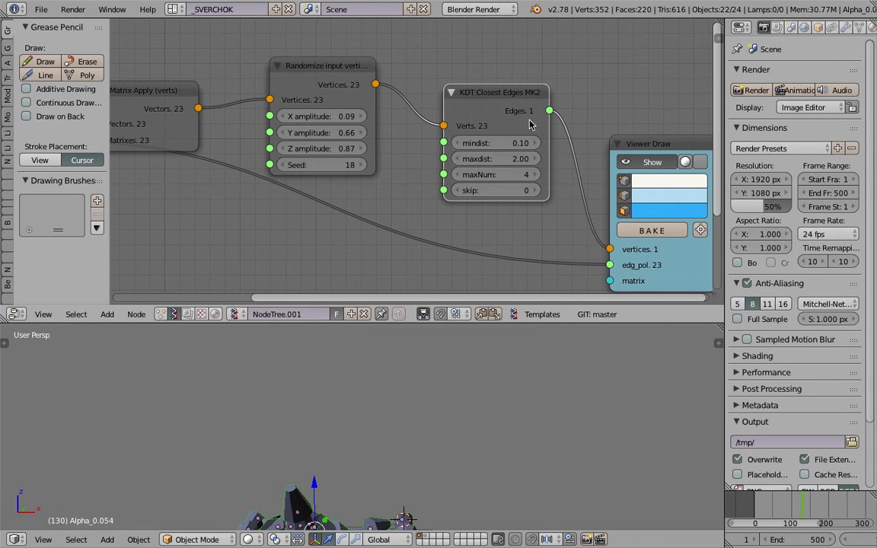
- Connect the Randomize vertices to Viewer Draw's vertices input and the KDT edges to edg_pol, and check another frame
mouse_move(376, 85)
left_mouse_down()
mouse_move(626, 235)
mouse_move(619, 247)
left_mouse_up()
left_click_drag(550, 112, 612, 264)
scroll(471, 419, "down", 3)
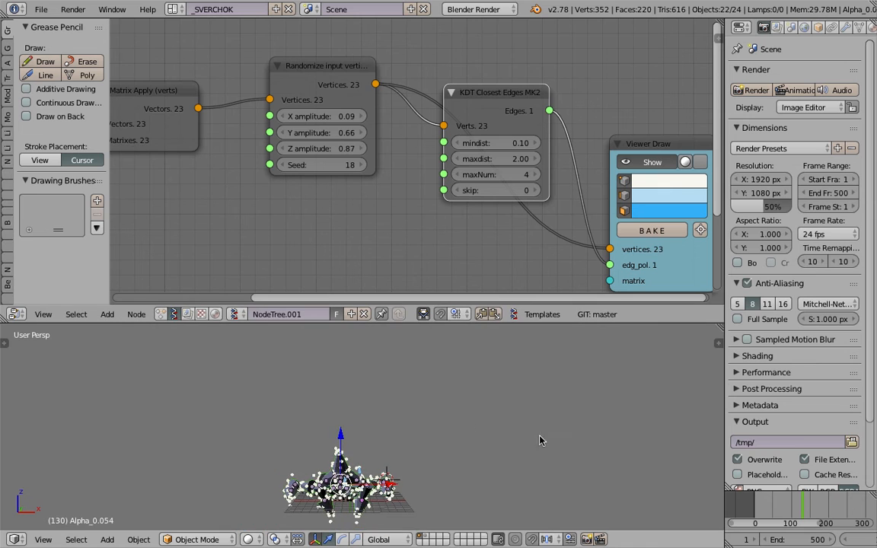
left_click_drag(770, 508, 785, 507)
middle_click_drag(473, 421, 445, 429)
- Move the KDT Closest Edges MK2 node below the Randomize node and set its maxNum to 8
middle_click_drag(460, 244, 447, 223)
left_click_drag(485, 78, 422, 194)
middle_click_drag(422, 193, 427, 124)
scroll(430, 463, "up", 4)
middle_click_drag(430, 463, 409, 398)
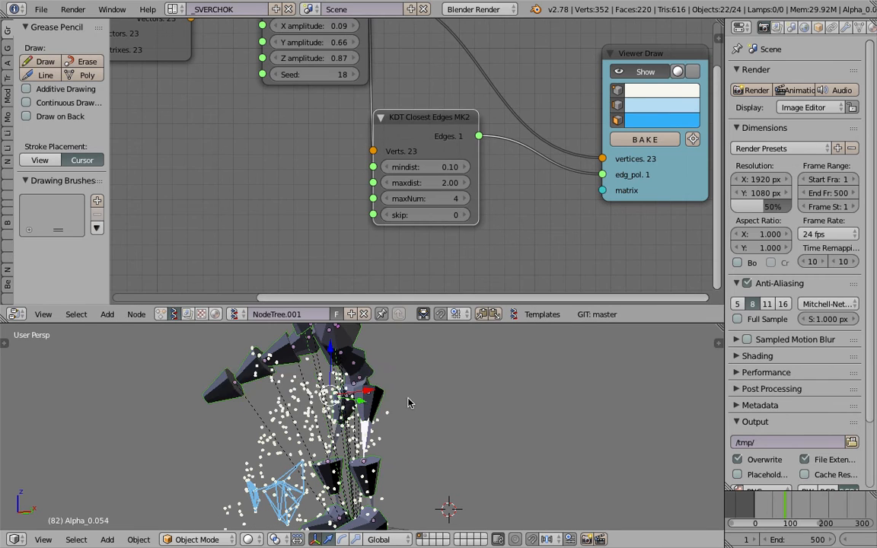
middle_click_drag(460, 184, 457, 162)
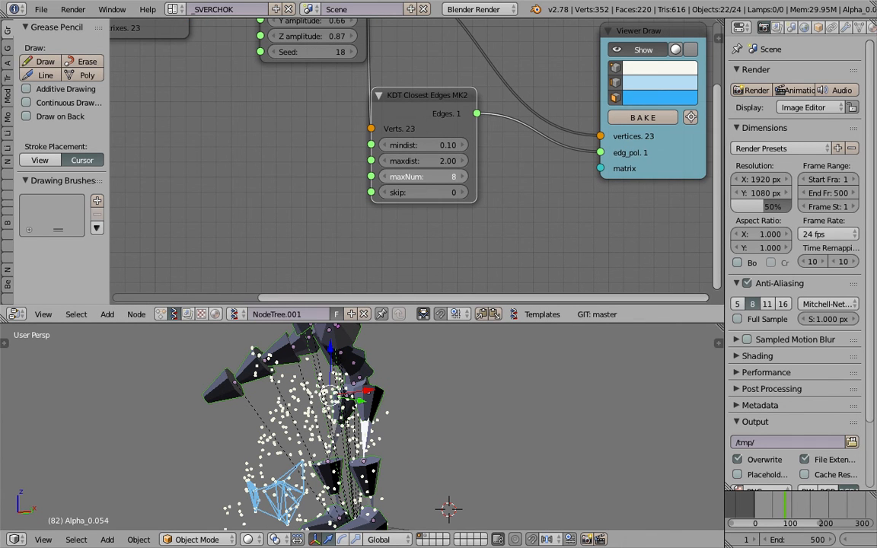
- Reposition the Randomize, Objects in and Matrix Apply nodes to open a gap between Matrix Apply and Randomize
middle_click_drag(448, 145, 420, 206)
scroll(433, 169, "down", 2)
middle_click_drag(421, 152, 423, 174)
key("g")
middle_click_drag(353, 136, 443, 151)
left_click_drag(386, 82, 410, 93)
middle_click_drag(296, 111, 459, 141)
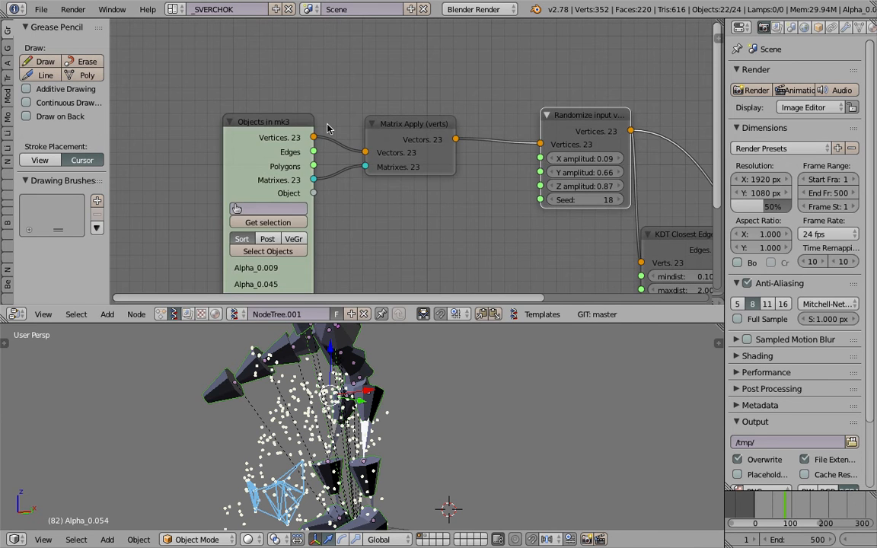
left_click_drag(294, 123, 221, 120)
left_click_drag(379, 128, 326, 122)
middle_click_drag(381, 120, 354, 117)
- Insert a List Join node between Matrix Apply and Randomize input vertices and set its JoinLevel lists to 2
key("alt+space")
type("list j")
key("Return")
left_click(508, 185)
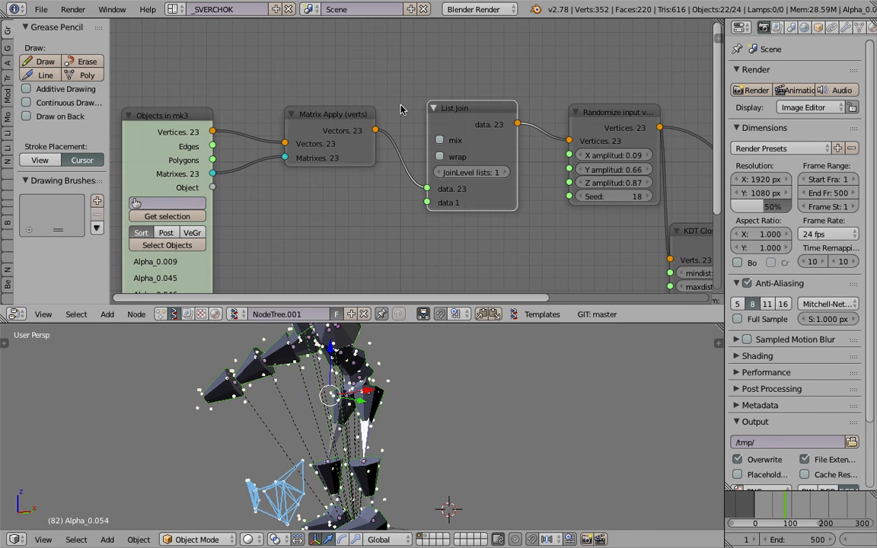
left_click(505, 172)
- Check the edge network around the figure at other frames and save over the file
middle_click_drag(527, 184, 460, 157)
scroll(486, 350, "down", 3)
middle_click_drag(486, 352, 467, 382)
mouse_move(780, 515)
left_mouse_down()
mouse_move(811, 502)
mouse_move(785, 499)
left_mouse_up()
mouse_move(450, 464)
middle_mouse_down()
mouse_move(448, 431)
mouse_move(532, 390)
mouse_move(486, 411)
mouse_move(408, 424)
mouse_move(253, 417)
mouse_move(515, 382)
middle_mouse_up()
scroll(532, 390, "up", 4)
scroll(407, 424, "down", 3)
key("ctrl+s")
left_click(389, 436)
key("ctrl+s")
left_click(515, 383)
- Space the Viewer Draw and KDT Closest Edges nodes farther from the Randomize node and scrub the animation
mouse_move(623, 152)
middle_mouse_down()
mouse_move(476, 152)
mouse_move(382, 133)
middle_mouse_up()
left_click_drag(585, 119, 626, 112)
left_click_drag(413, 200, 438, 191)
mouse_move(782, 505)
left_mouse_down()
mouse_move(821, 503)
mouse_move(791, 500)
left_mouse_up()
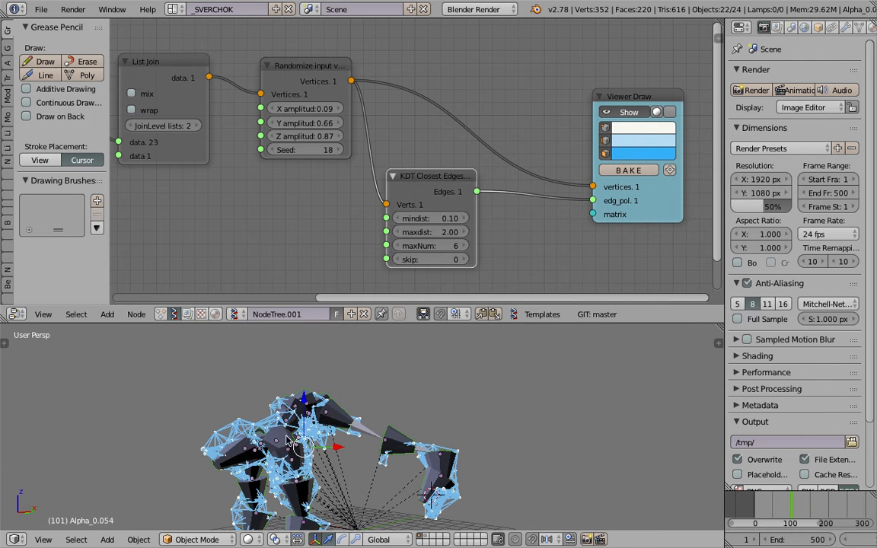
middle_click_drag(499, 157, 450, 143)
left_click_drag(595, 86, 629, 83)
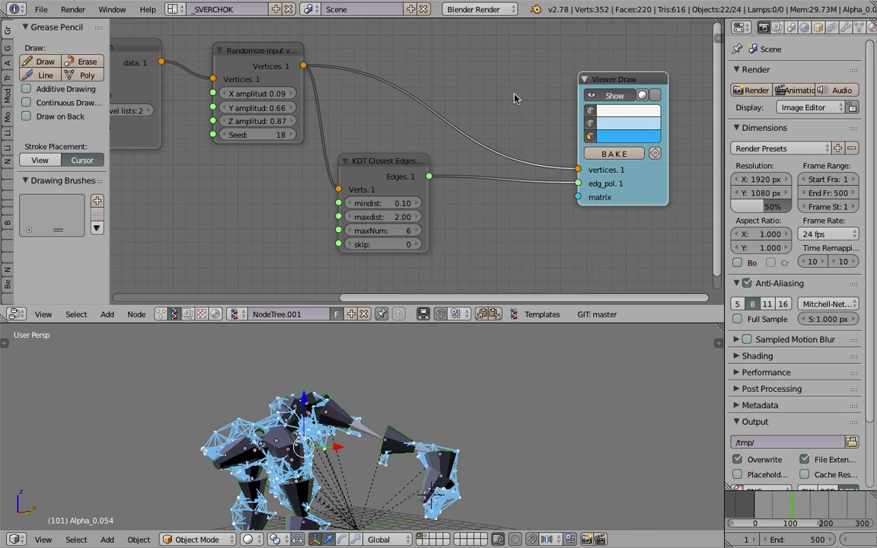
- Turn off Viewer Draw's display and move its node down to make room above it
middle_click_drag(509, 119, 518, 154)
left_click(614, 136)
left_click_drag(597, 116, 593, 178)
middle_click_drag(515, 113, 502, 108)
- Add a Polyline Viewer MK1 node, feed it the Randomize node's vertices and set its radii to 0.59
key("shift+a")
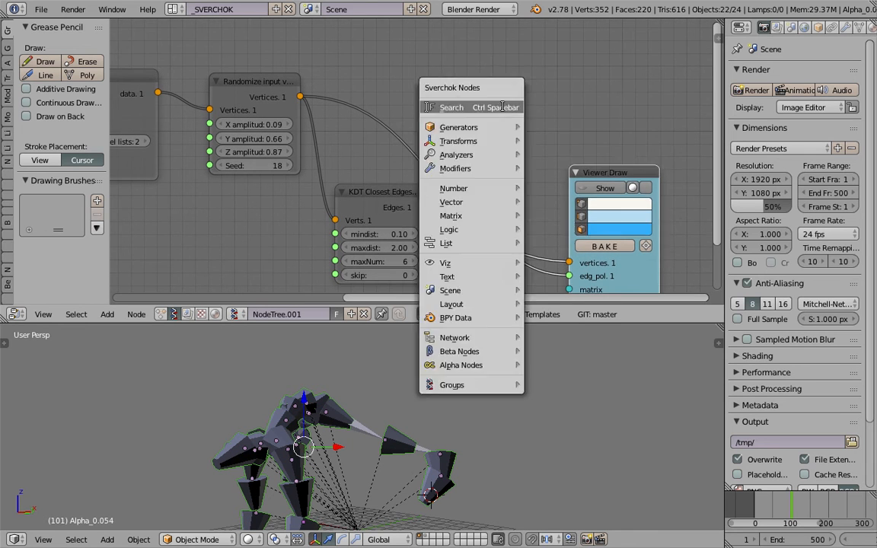
left_click(503, 107)
type("poly")
key("Return")
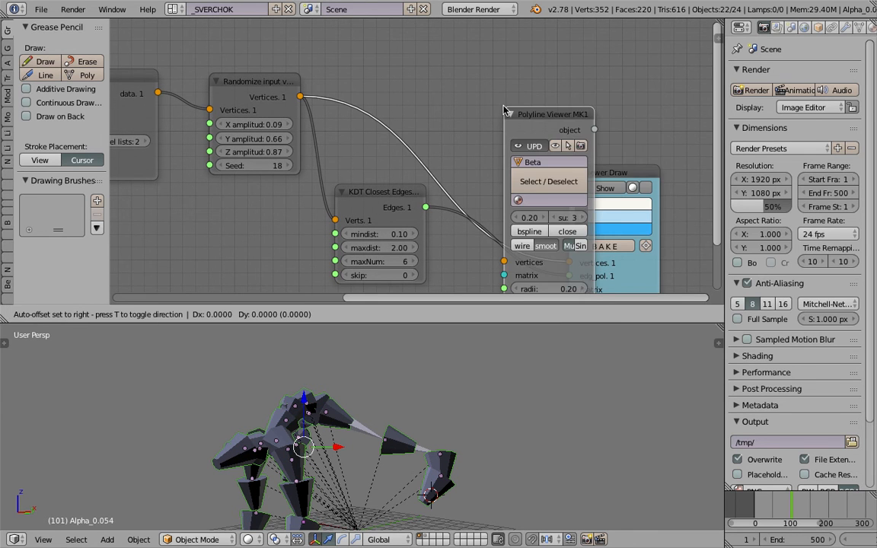
left_click(529, 266)
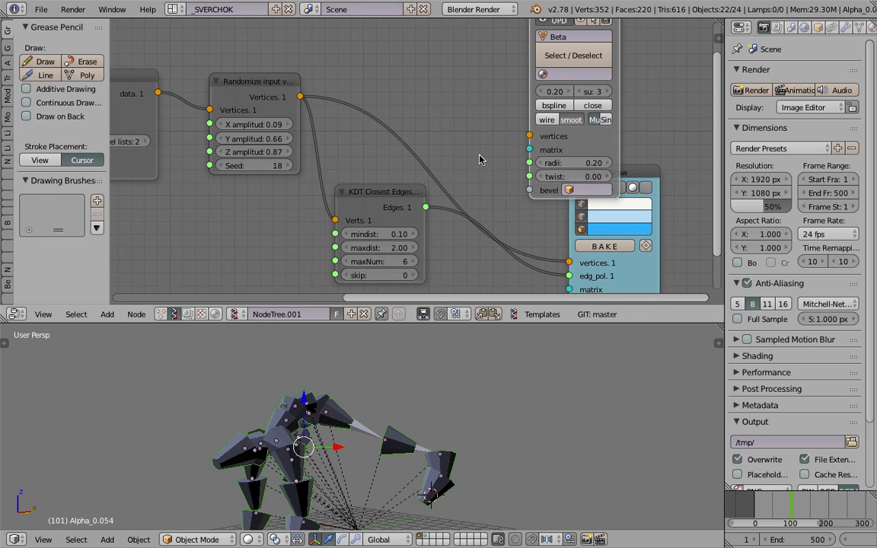
left_click_drag(302, 96, 517, 144)
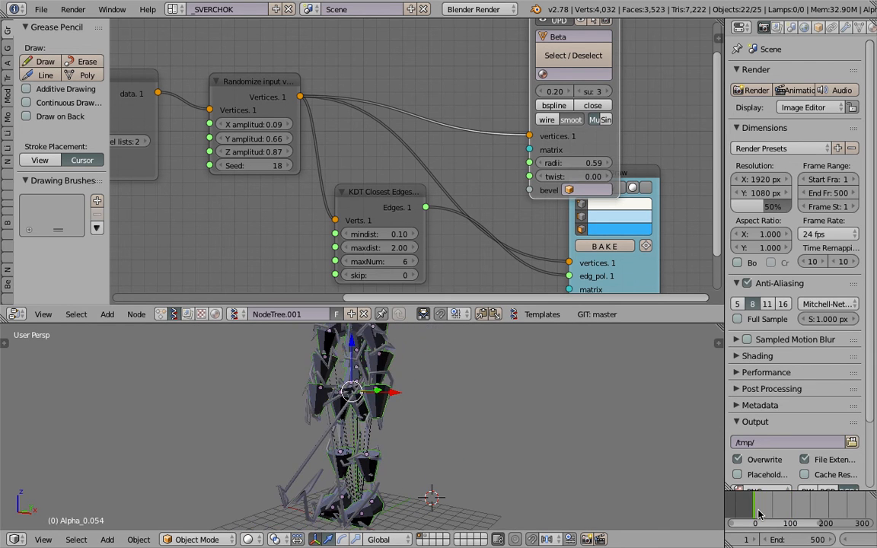
- Examine the polyline tubes around the figure from several angles while scrubbing the animation, selecting the tube object
left_click_drag(808, 508, 806, 507)
middle_click_drag(581, 463, 482, 405)
scroll(464, 453, "up", 4)
right_click(363, 378)
middle_click_drag(364, 379, 501, 383)
mouse_move(775, 505)
left_mouse_down()
mouse_move(757, 502)
mouse_move(765, 503)
left_mouse_up()
middle_click_drag(514, 413, 560, 476, "shift")
mouse_move(766, 504)
left_mouse_down()
mouse_move(776, 504)
mouse_move(769, 504)
left_mouse_up()
middle_click_drag(428, 404, 381, 423)
- Enable bspline on the Polyline Viewer, check the smoothed tubes at another frame and save over the file
left_click(556, 106)
middle_click_drag(353, 346, 423, 388)
middle_click_drag(315, 441, 324, 473, "shift")
mouse_move(772, 508)
left_mouse_down()
mouse_move(838, 506)
mouse_move(766, 524)
left_mouse_up()
key("ctrl+s")
- Place the 3D cursor on empty space beside the figure and open the node search
middle_click_drag(516, 403, 414, 454)
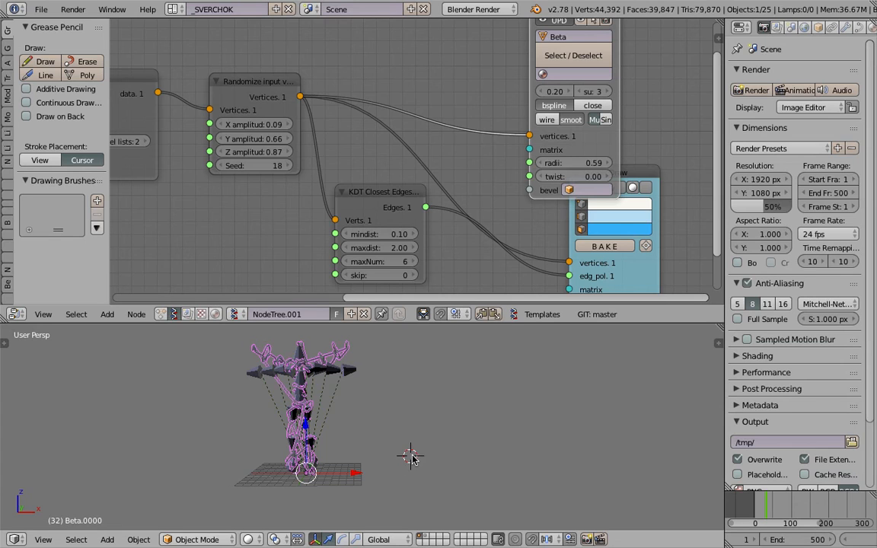
middle_click_drag(415, 451, 415, 441)
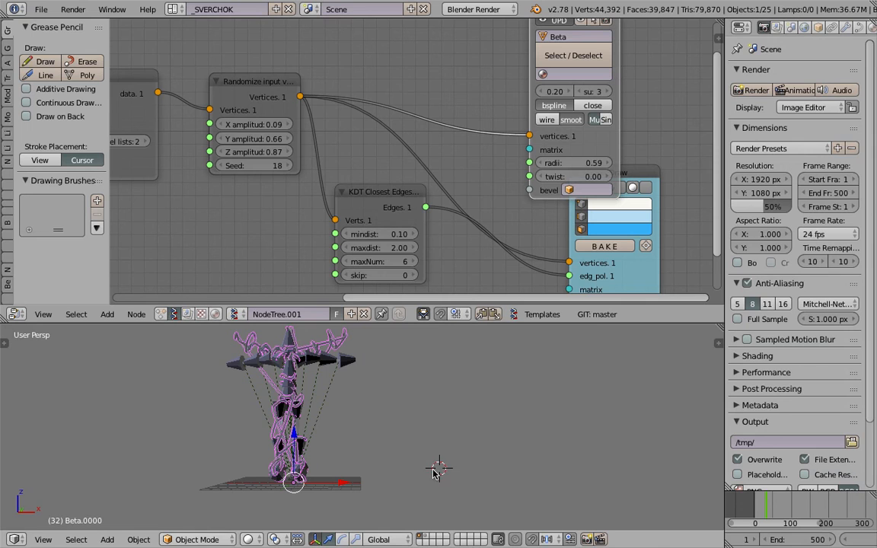
middle_click_drag(421, 44, 439, 79)
key("space")
type("matir")
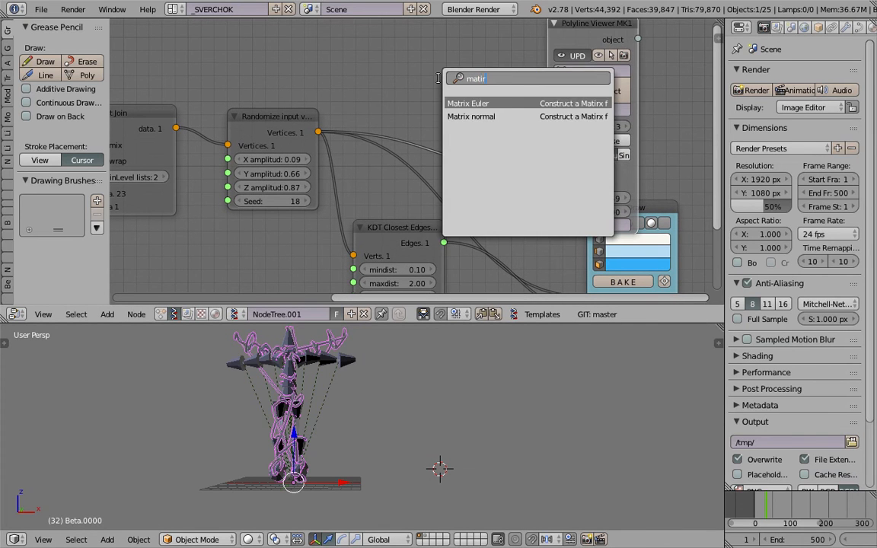
key("BackSpace")
key("BackSpace")
type("r")
key("BackSpace")
key("BackSpace")
key("BackSpace")
key("BackSpace")
- Find the Vector in node and place it above the link between Randomize and the Polyline Viewer
type("vecot")
key("BackSpace")
key("BackSpace")
type("to")
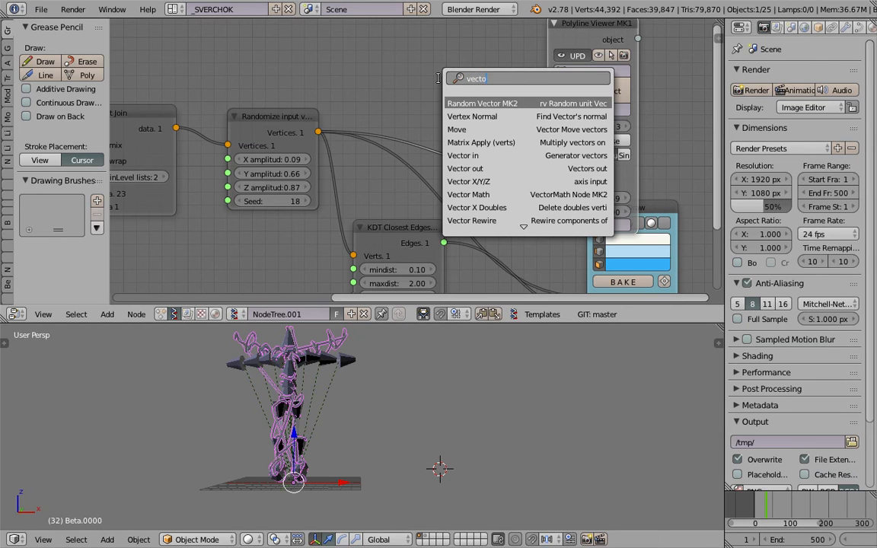
type("r in")
key("Return")
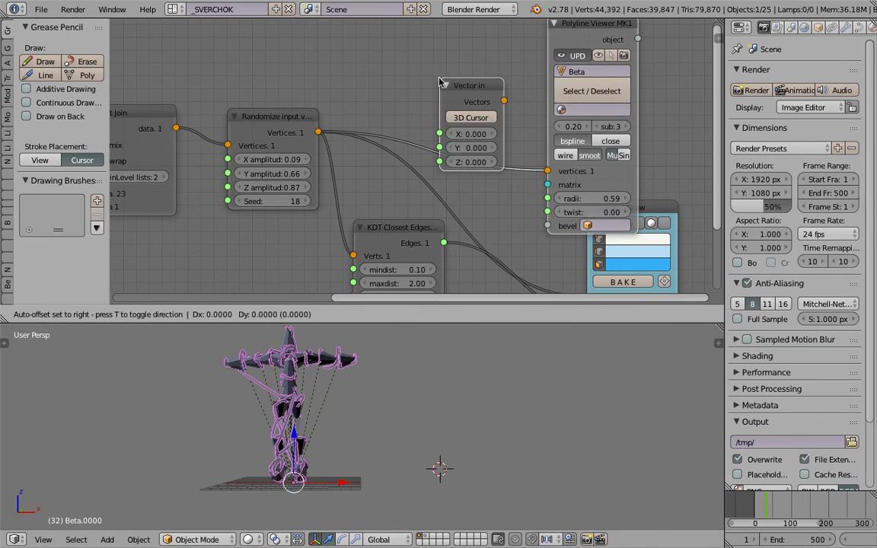
left_click(436, 42)
- Fill the Vector in node from the 3D cursor and connect its Vectors output to the Polyline Viewer's matrix input
left_click_drag(448, 51, 416, 41)
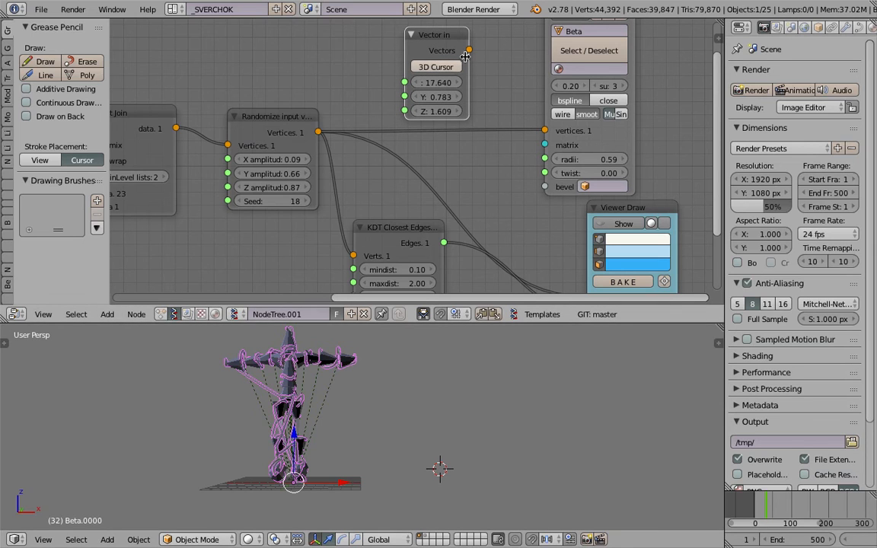
left_click_drag(469, 50, 496, 83)
left_click_drag(545, 167, 544, 144)
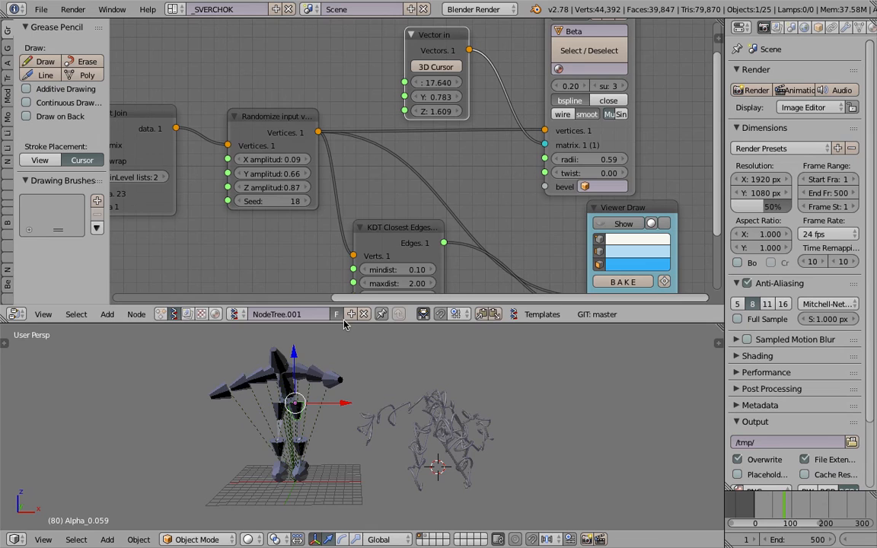
- Enlarge the 3D view and compare the offset curve figure with the bone figure while scrubbing the animation
left_click_drag(343, 324, 343, 230)
scroll(250, 364, "up", 4)
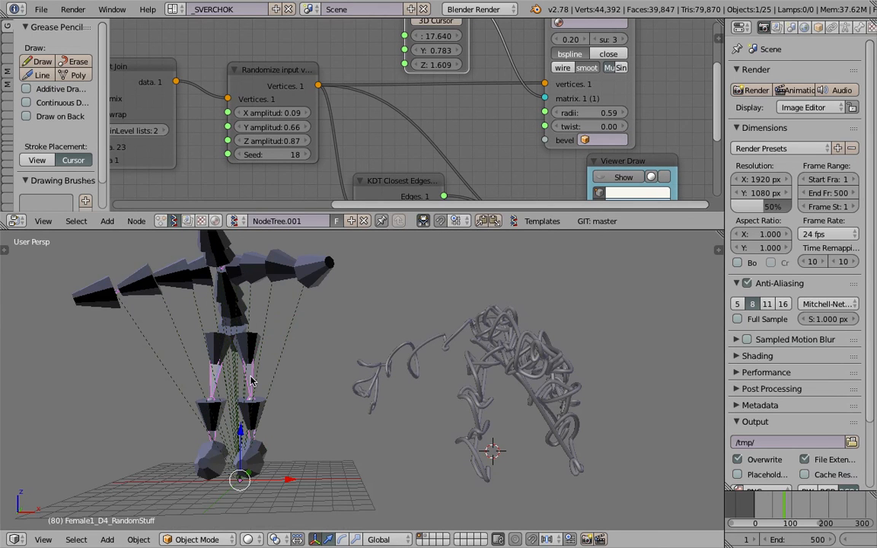
right_click(276, 257)
left_click_drag(797, 502, 806, 504)
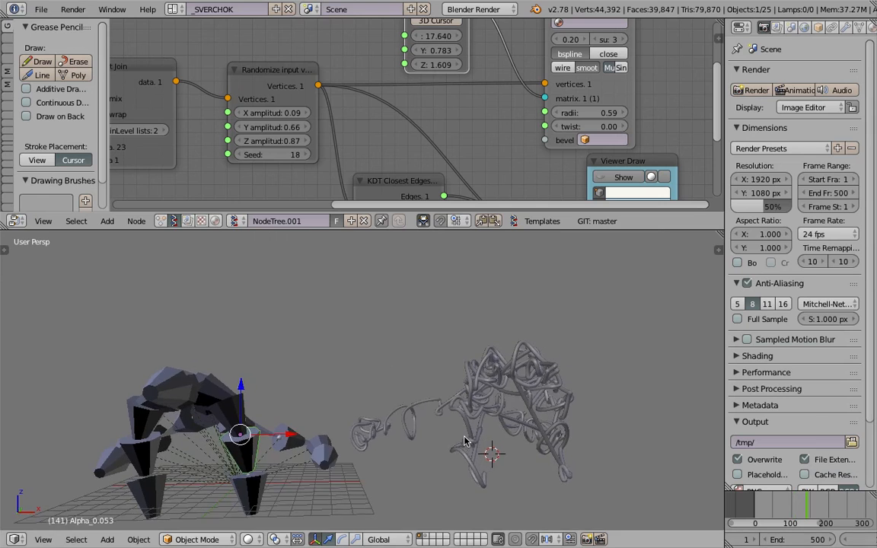
middle_click_drag(705, 486, 698, 499, "shift")
left_click_drag(764, 508, 783, 505)
middle_click_drag(516, 454, 459, 448)
scroll(466, 415, "down", 1)
- Select the offset curve figure, try to move it by hand in the 3D view and scrub to another frame
right_click(431, 383)
middle_click_drag(473, 393, 395, 388)
mouse_move(772, 504)
left_mouse_down()
mouse_move(827, 509)
mouse_move(766, 506)
left_mouse_up()
middle_click_drag(333, 369, 463, 429)
key("g")
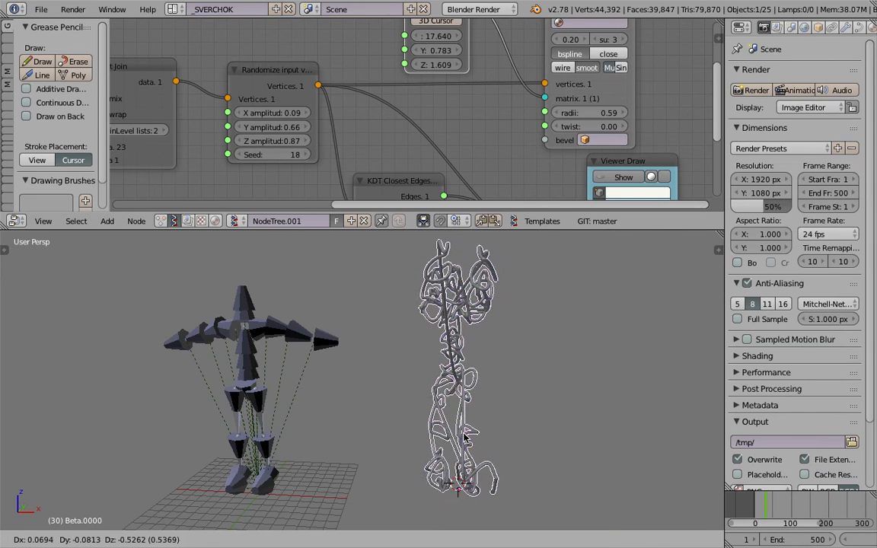
left_click(506, 473)
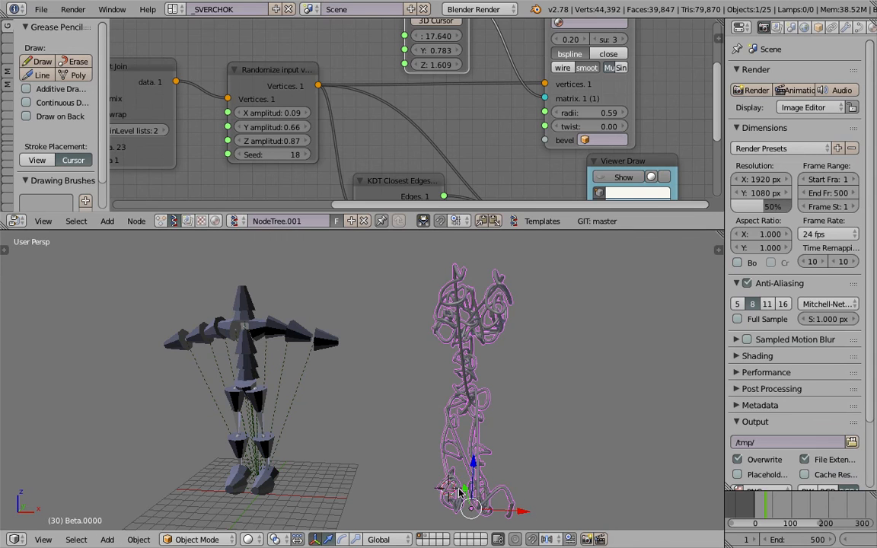
left_click_drag(772, 516, 785, 511)
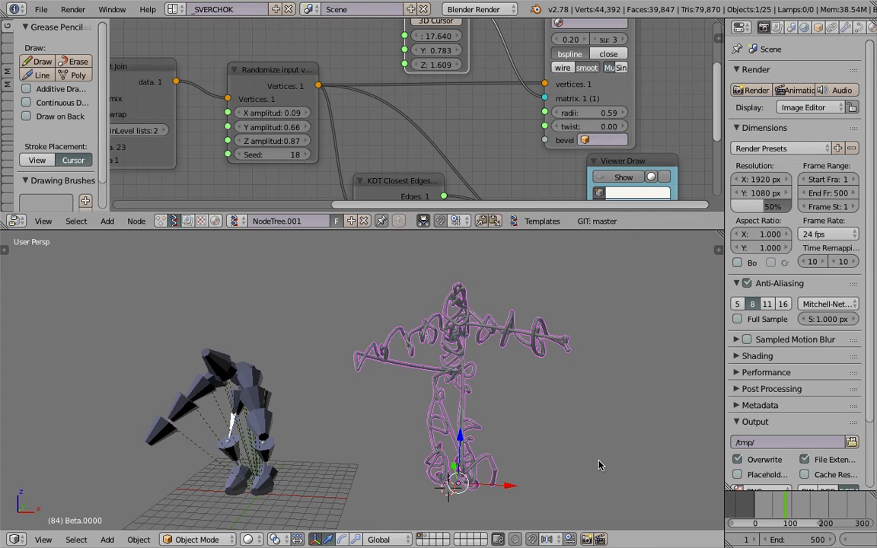
- Examine the curve figure beside the animated bone figure at further frames and from different angles
left_click_drag(816, 507, 763, 514)
middle_click_drag(510, 408, 426, 409)
left_click_drag(792, 506, 796, 511)
middle_click_drag(485, 455, 543, 427)
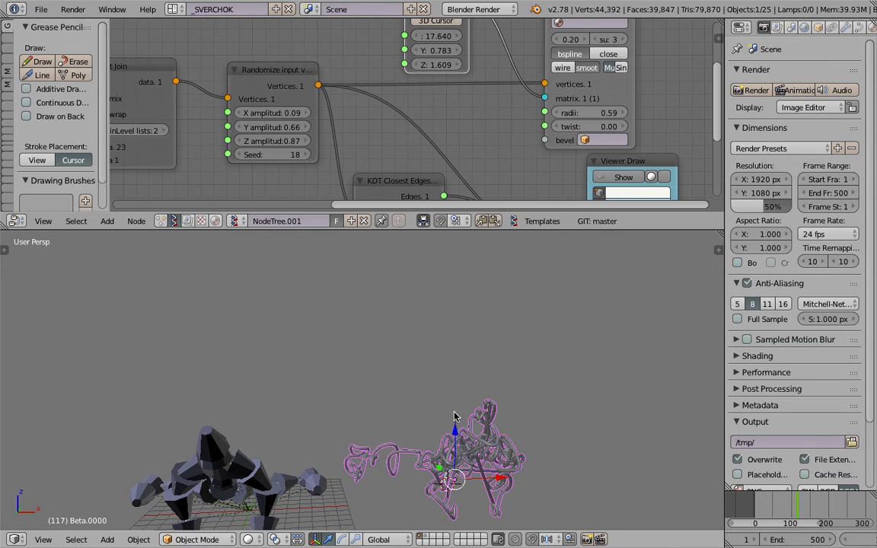
middle_click_drag(428, 415, 477, 413)
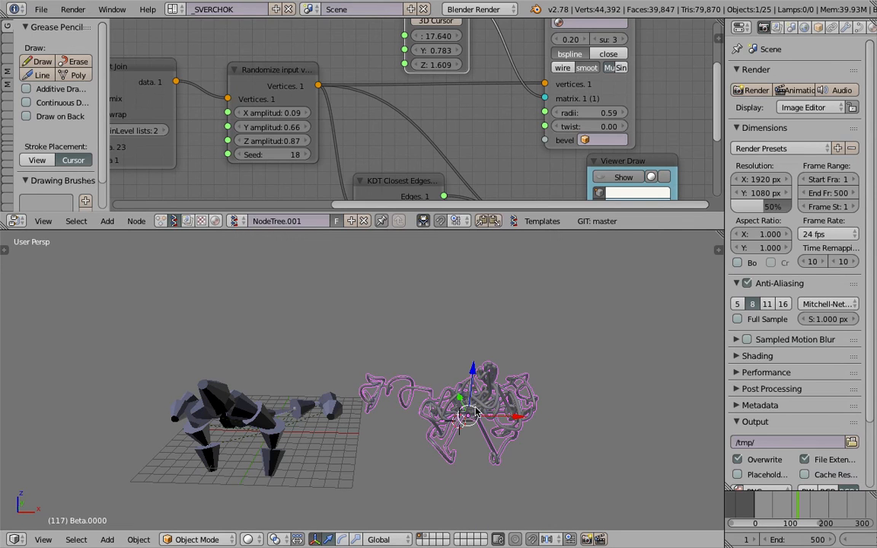